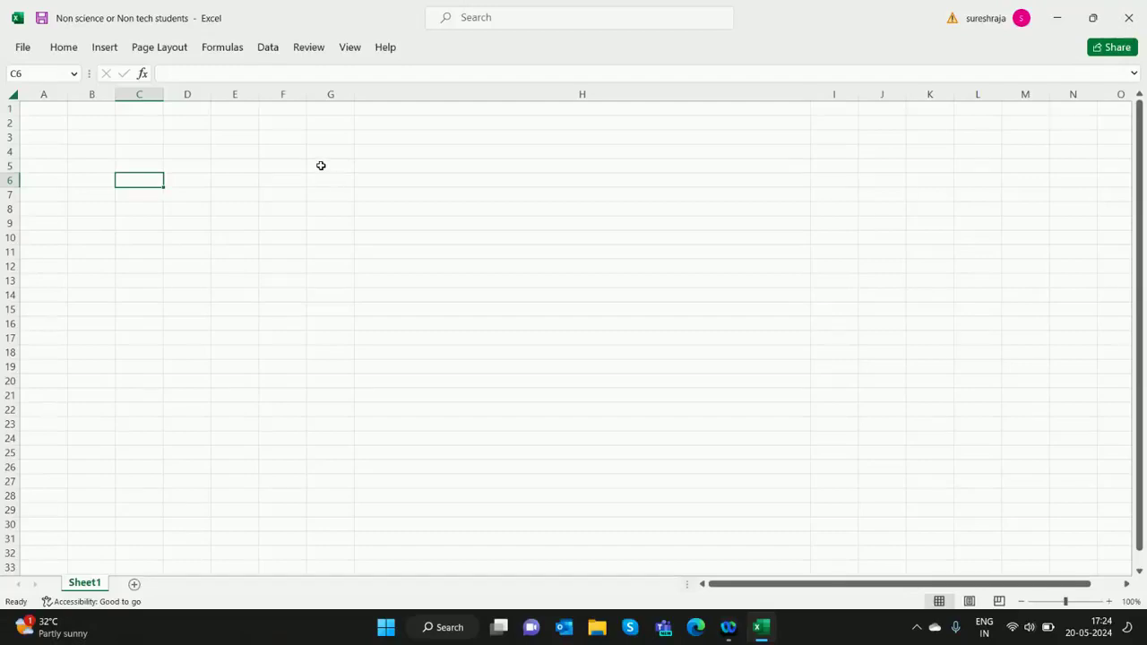
# Enter 1, B.Com and 'whether I can enter in to software?' across G5, H5 and I5.
pyautogui.click(321, 166)
pyautogui.write('1')
pyautogui.press('Tab')
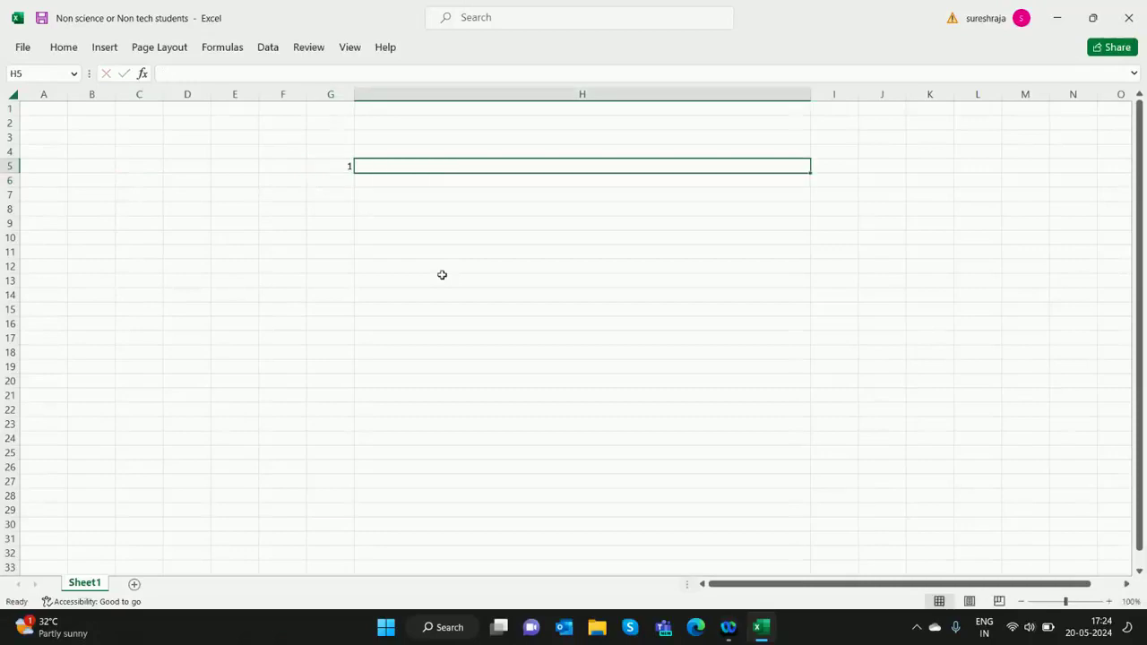
pyautogui.write('B.C')
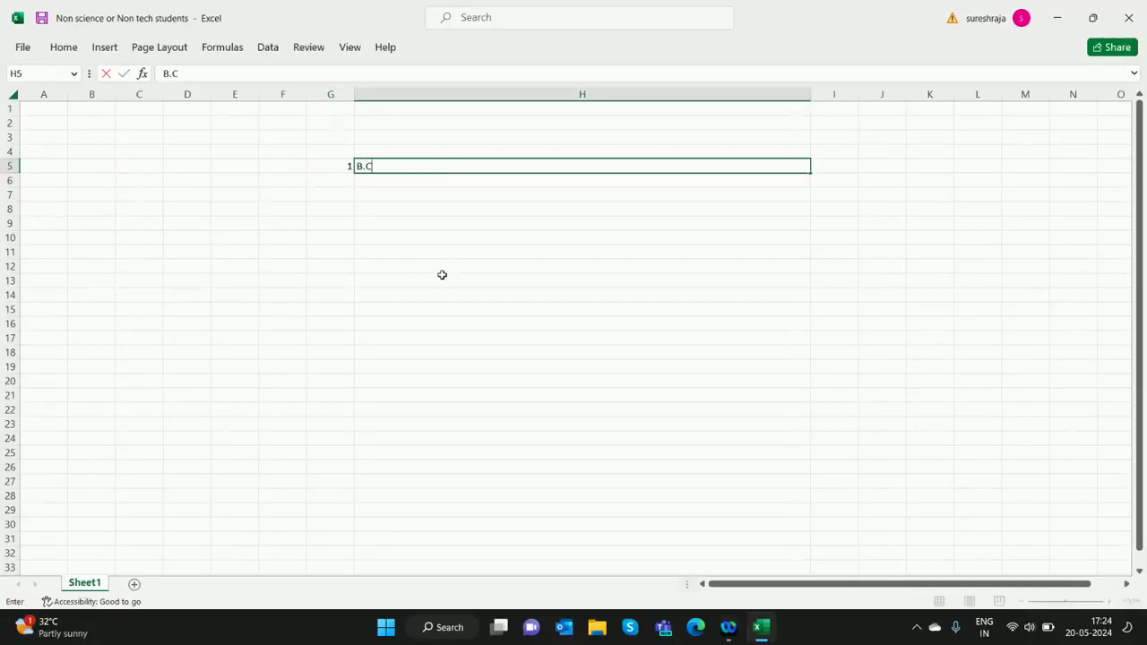
pyautogui.write('om')
pyautogui.press('Tab')
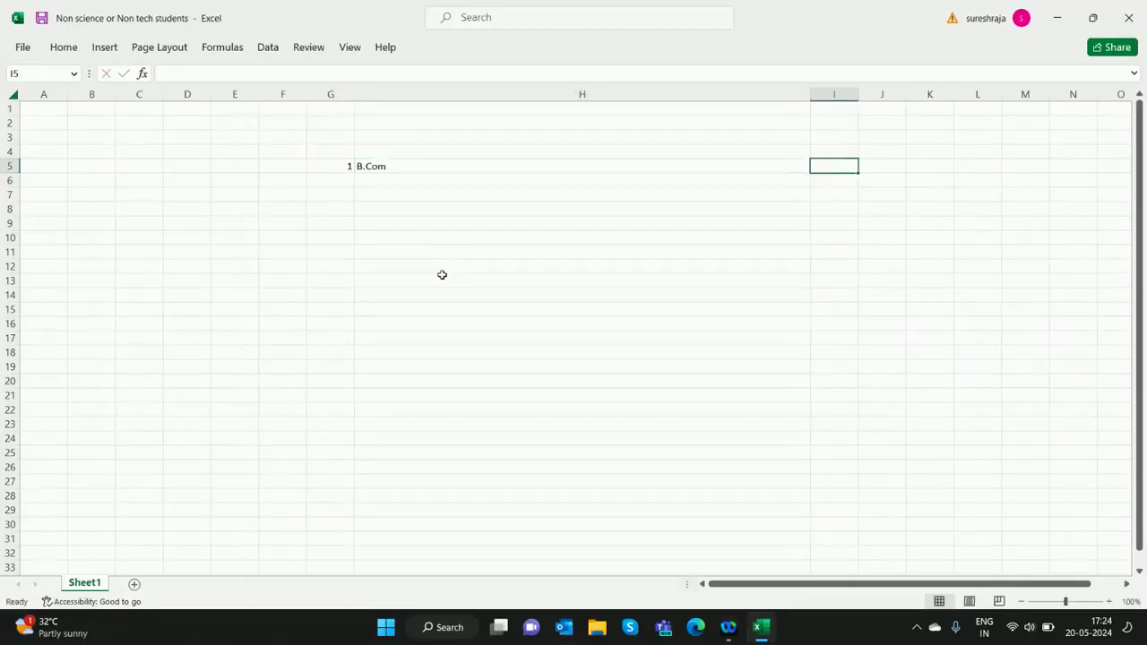
pyautogui.write('whether I ca')
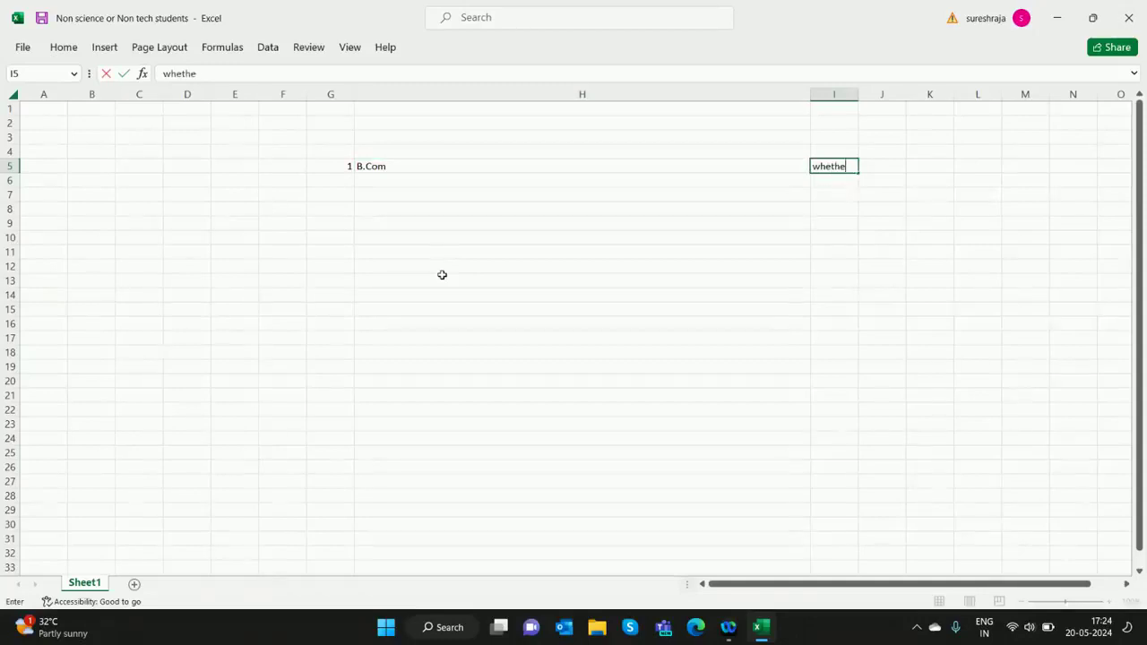
pyautogui.write('n ent')
pyautogui.write('er in to sofr')
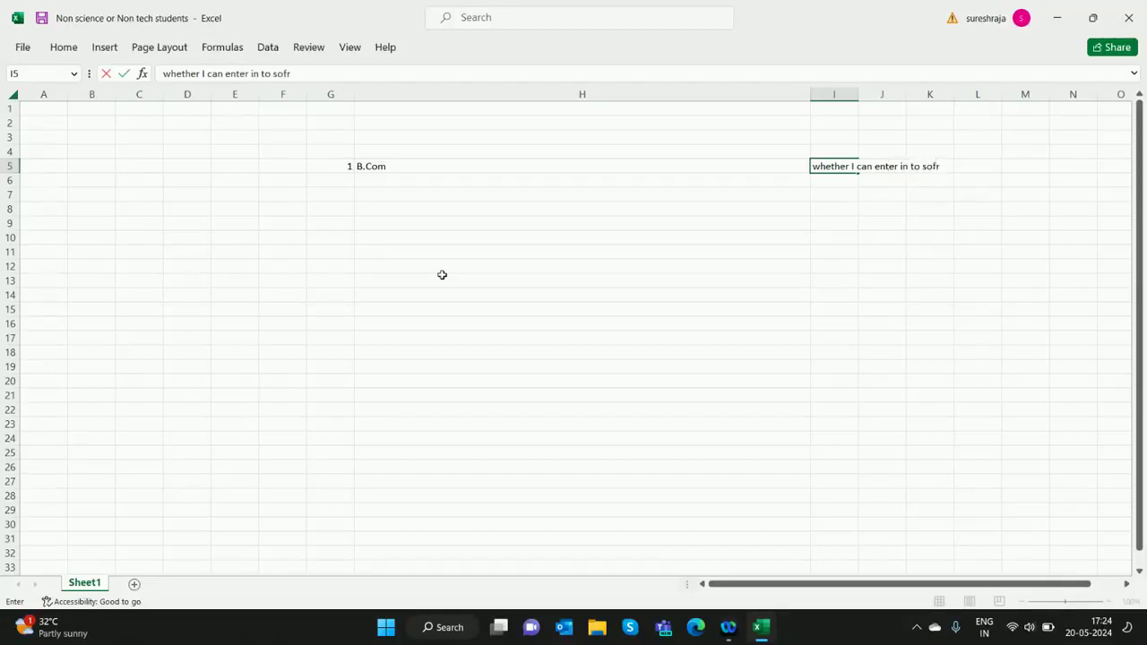
pyautogui.press('BackSpace')
pyautogui.write('tware?')
pyautogui.press('Return')
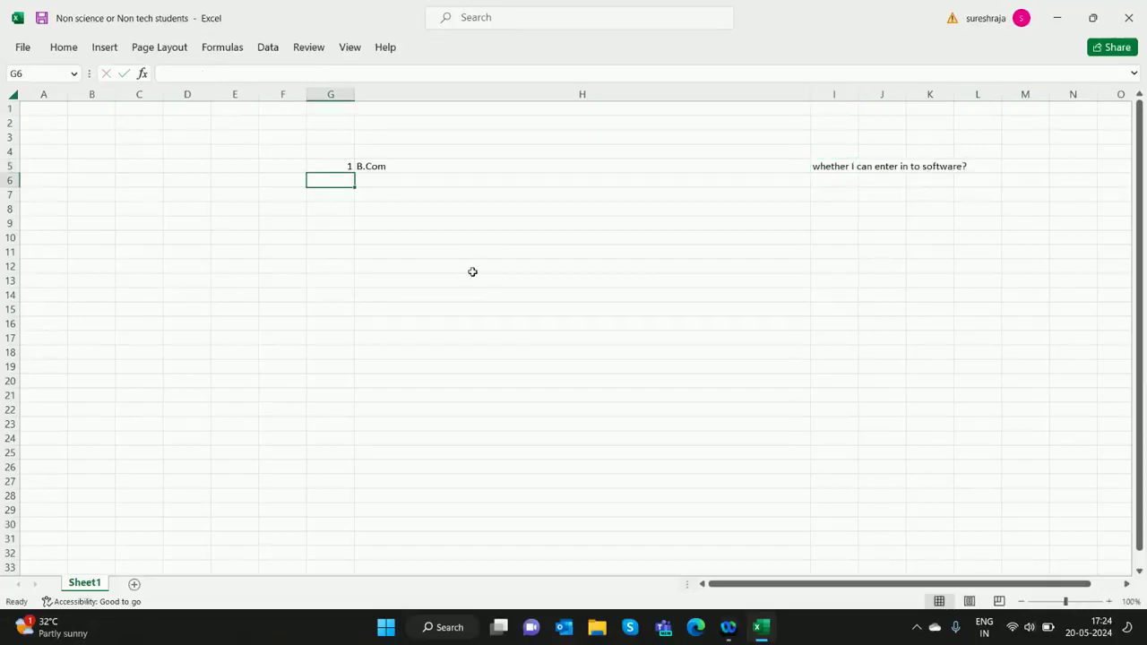
# Narrow column H, widen column I, enter YES in J5 and review row 5.
pyautogui.moveTo(810, 93)
pyautogui.mouseDown()
pyautogui.moveTo(485, 113)
pyautogui.moveTo(647, 93)
pyautogui.mouseUp()
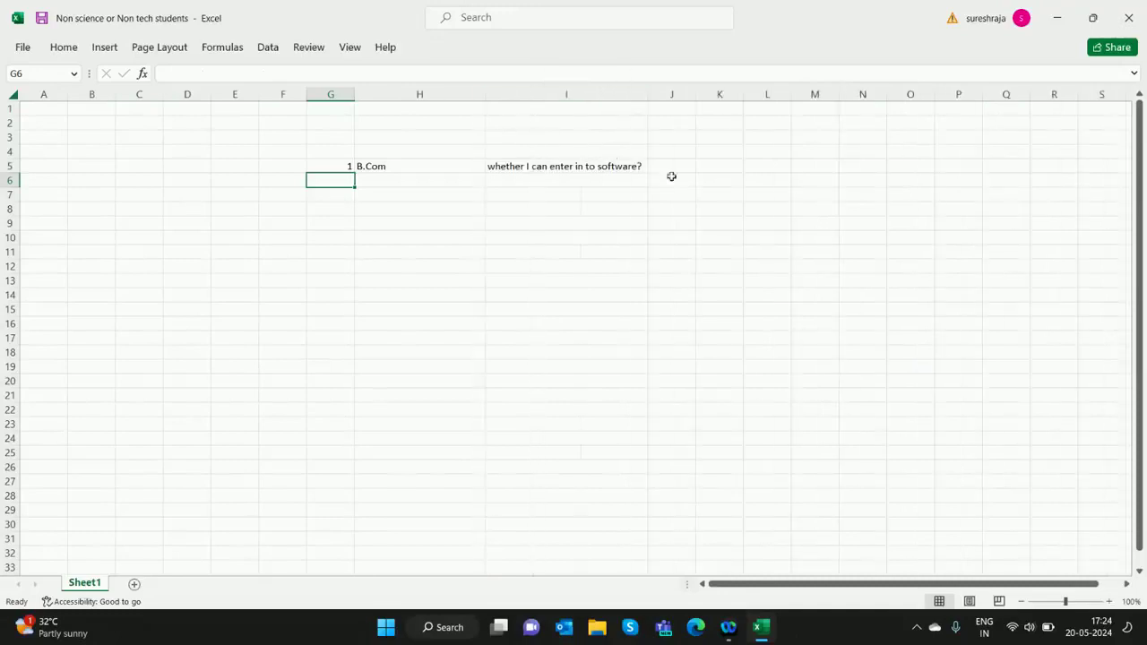
pyautogui.click(682, 170)
pyautogui.write('YES')
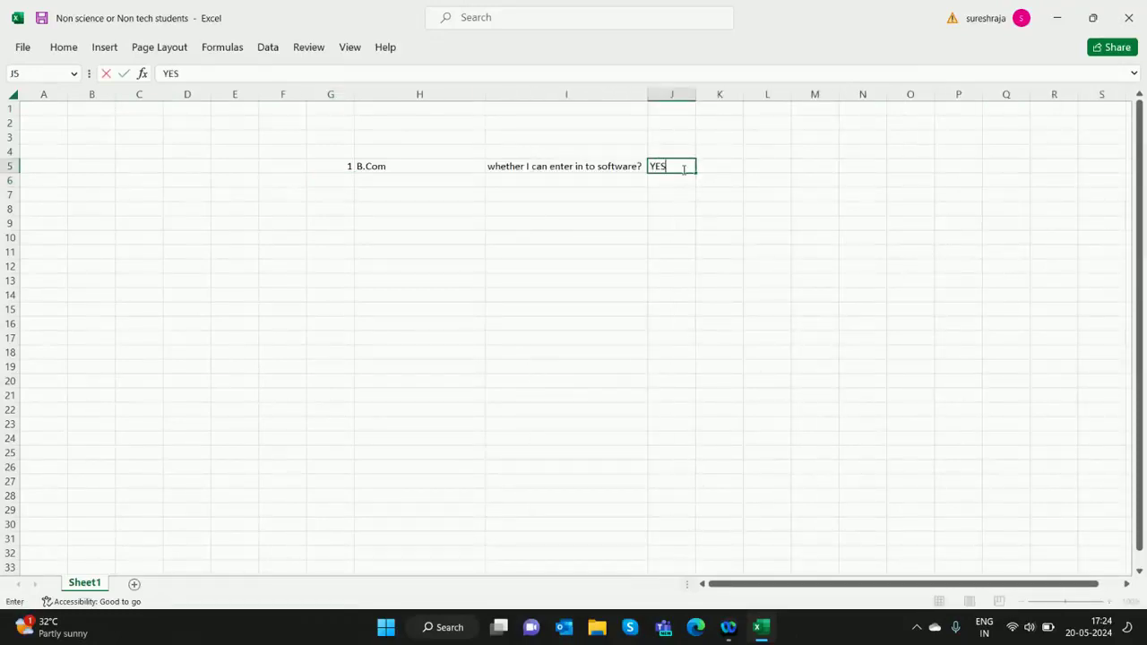
pyautogui.press('Return')
pyautogui.press('Up')
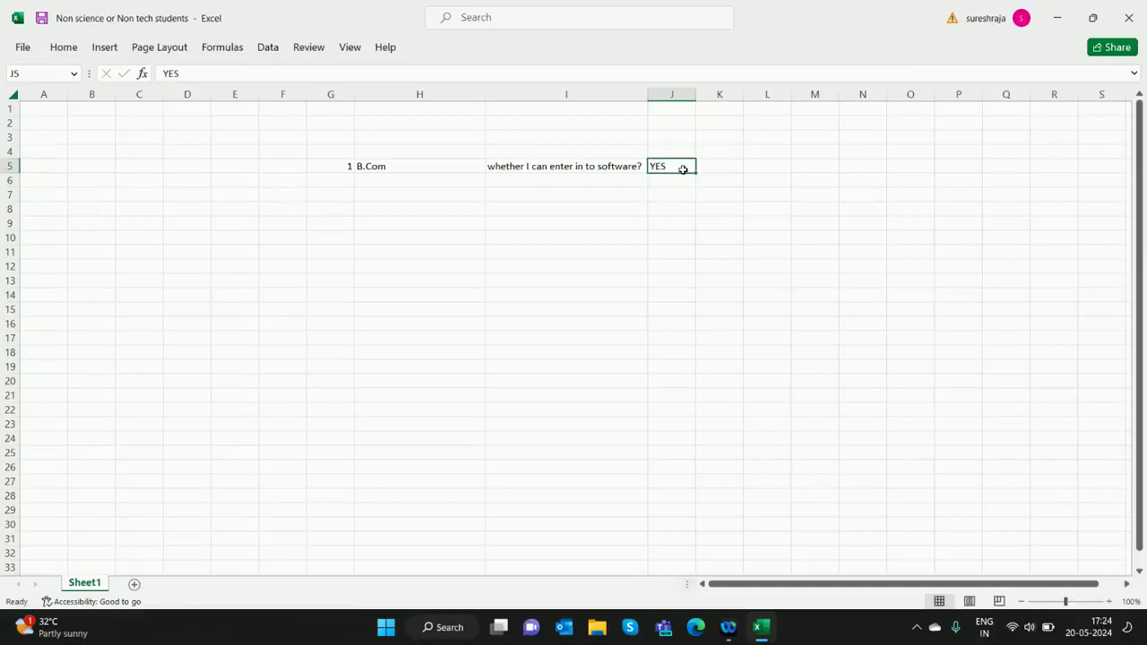
pyautogui.press('Left')
pyautogui.press('Left')
pyautogui.press('Left')
pyautogui.press('Down')
pyautogui.press('Down')
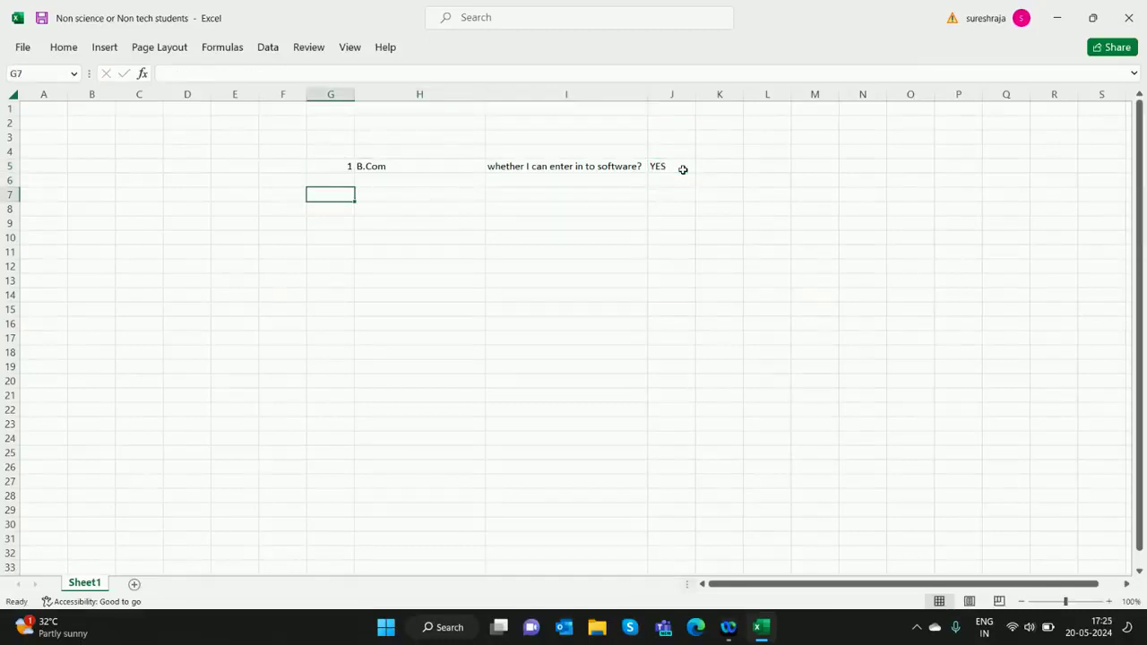
pyautogui.press('Right')
pyautogui.press('Up')
pyautogui.press('Up')
pyautogui.press('Right')
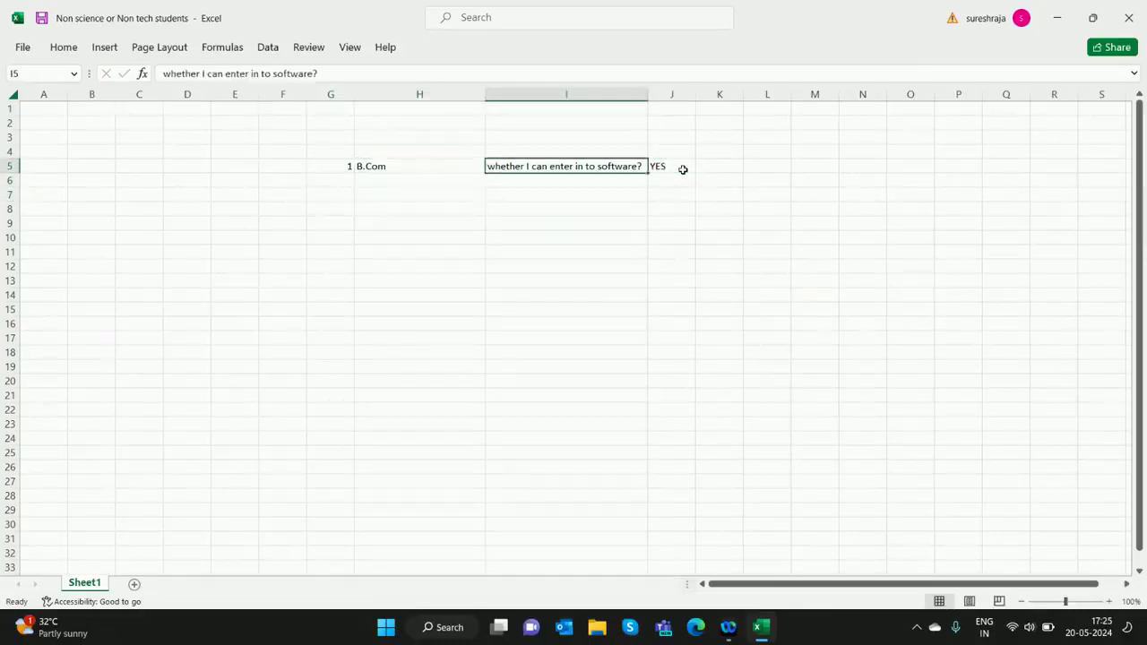
pyautogui.press('Right')
pyautogui.press('Left')
pyautogui.press('Left')
pyautogui.press('Left')
pyautogui.press('Left')
pyautogui.press('Right')
pyautogui.press('Right')
pyautogui.press('Right')
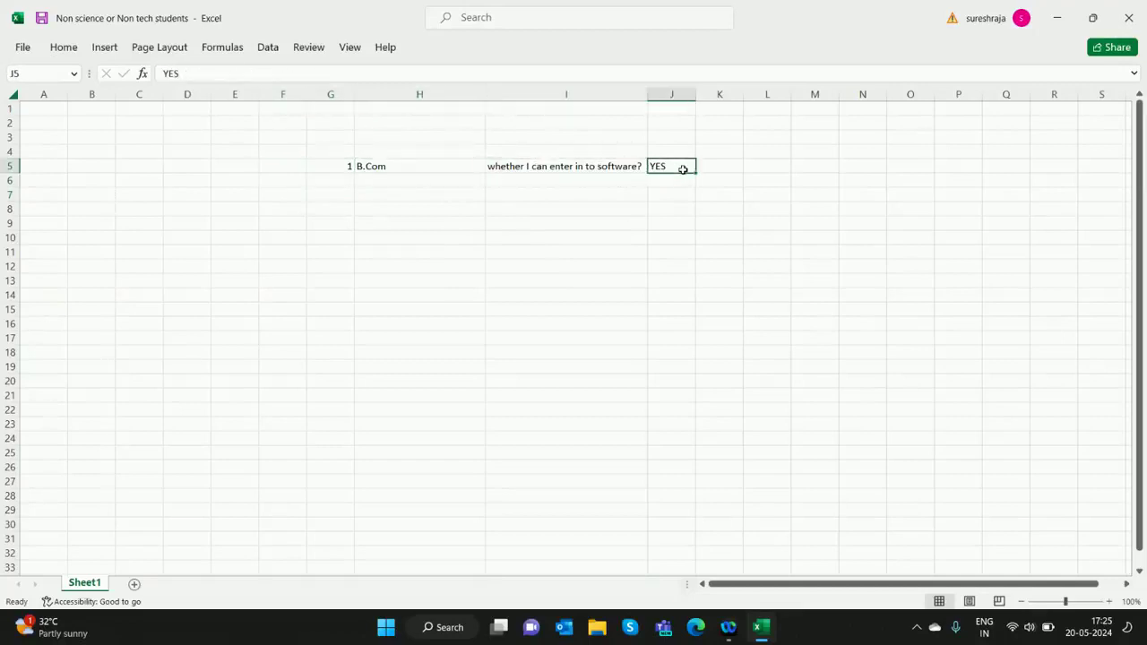
pyautogui.press('Left')
pyautogui.press('Left')
pyautogui.press('Left')
pyautogui.press('Left')
pyautogui.press('Right')
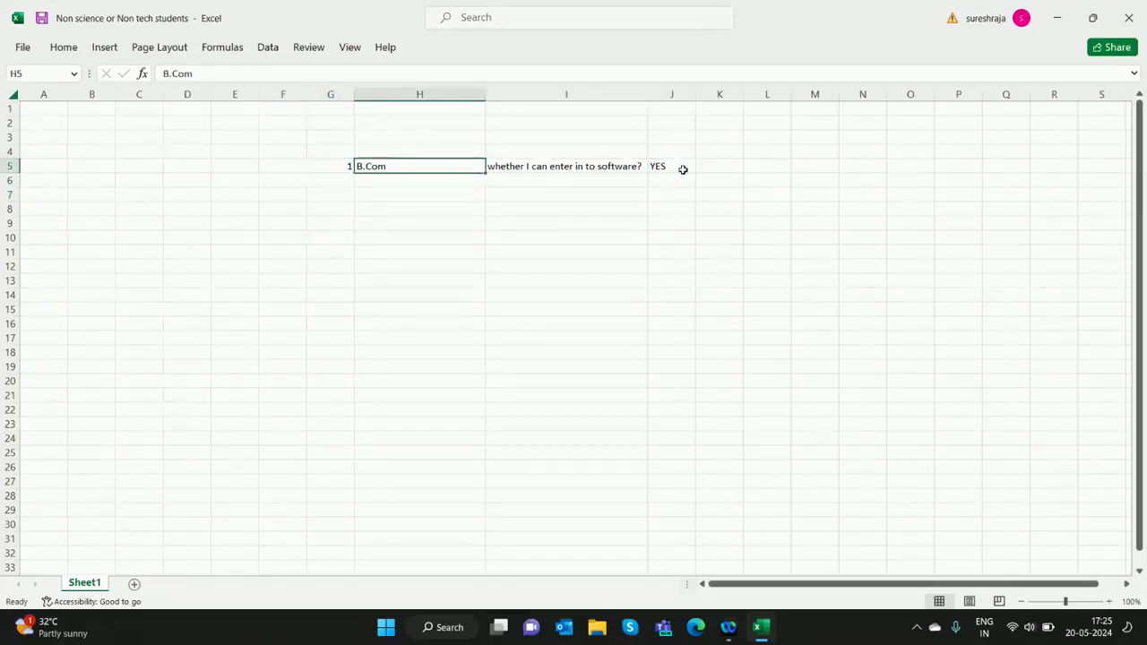
pyautogui.press('Right')
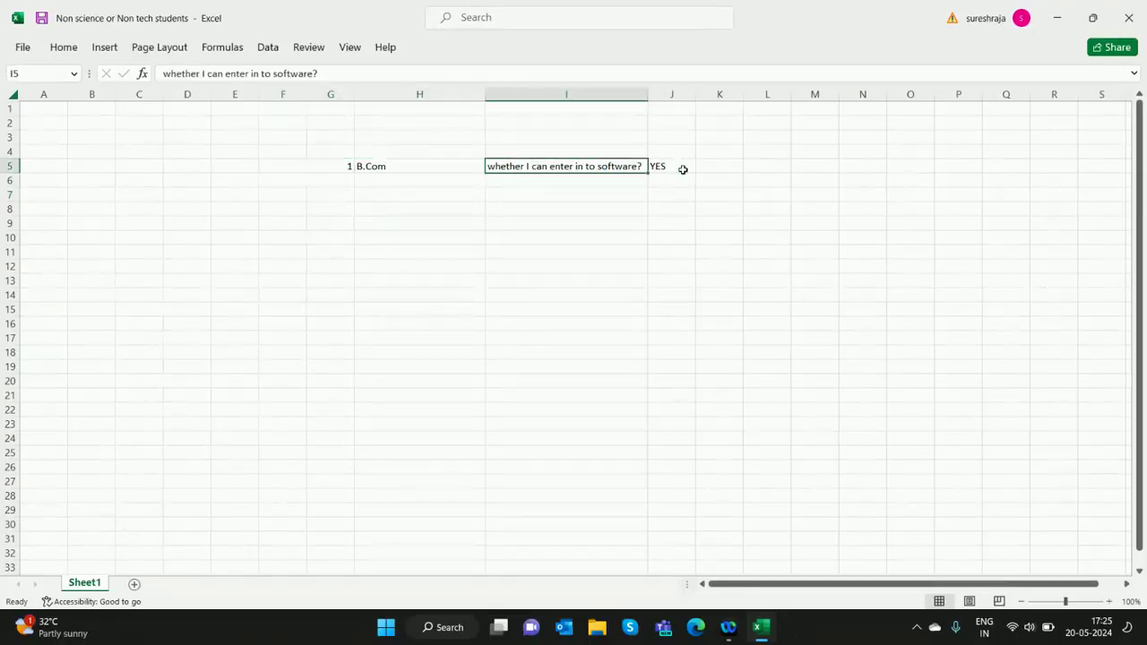
pyautogui.press('Left')
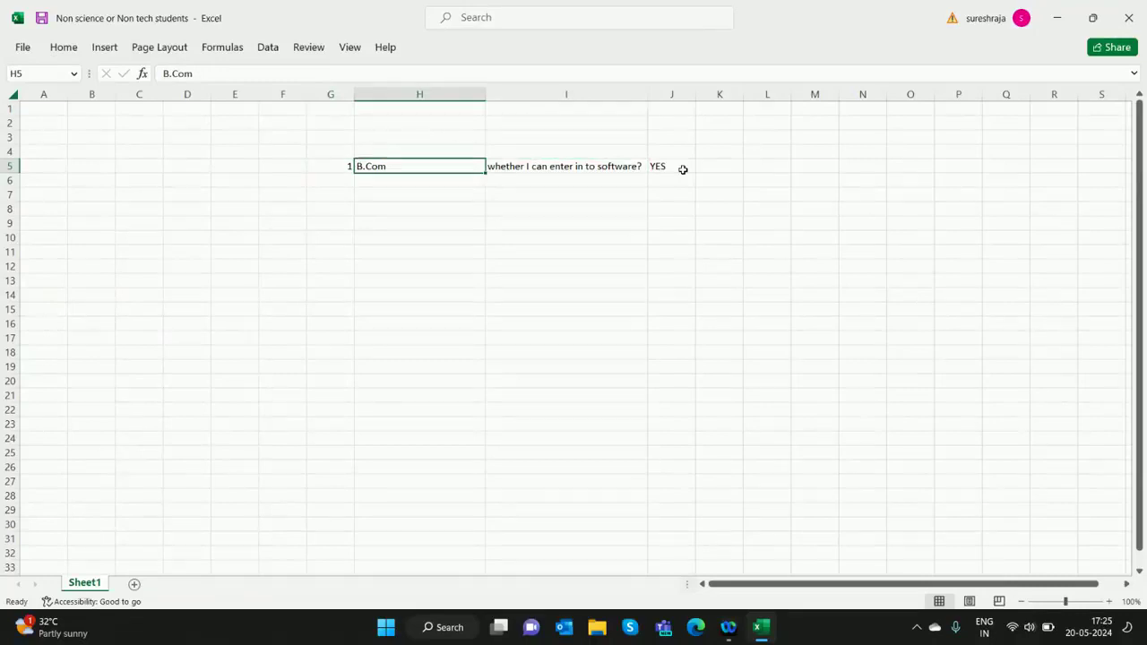
# Add FinTech in H7 beneath B.Com.
pyautogui.press('Down')
pyautogui.press('Down')
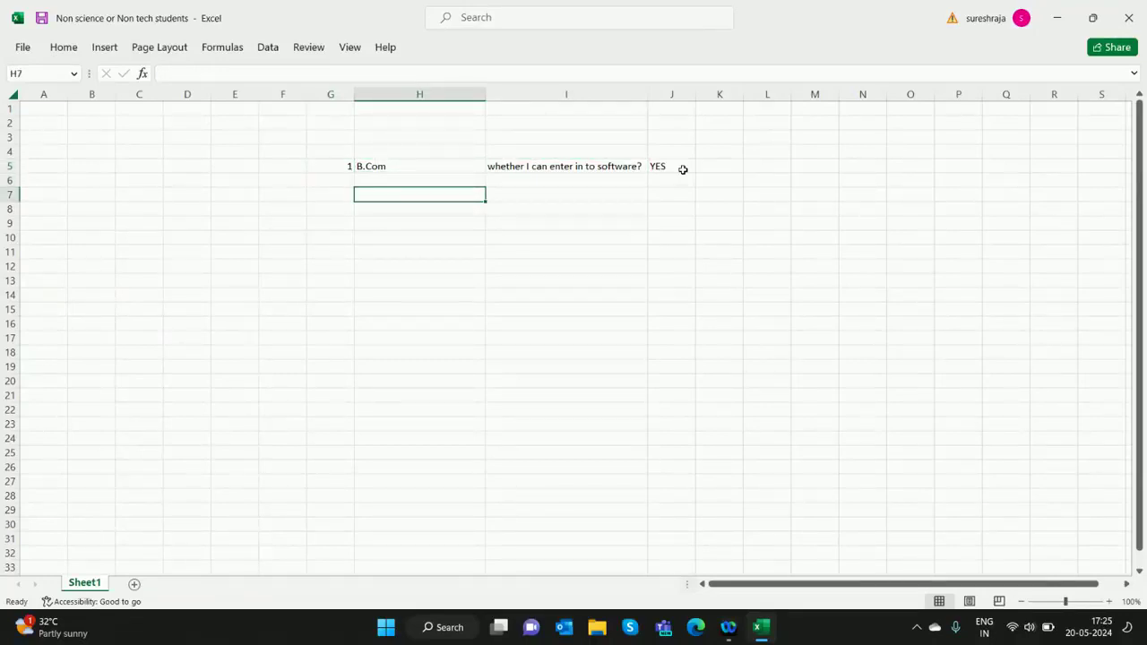
pyautogui.write('FinTech')
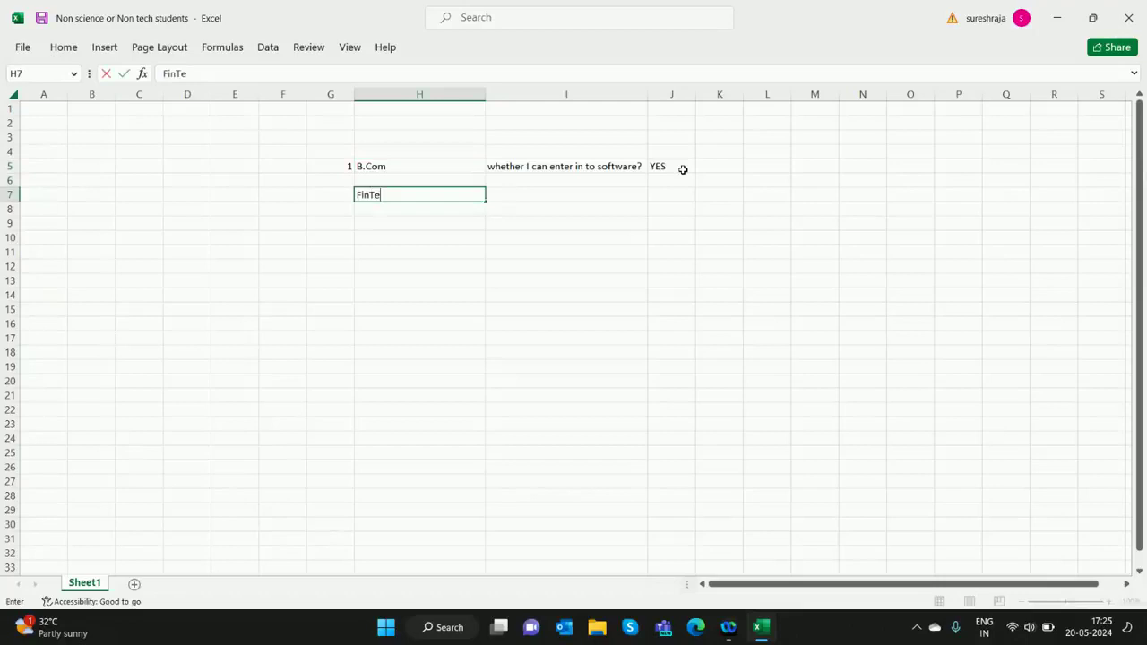
pyautogui.press('Return')
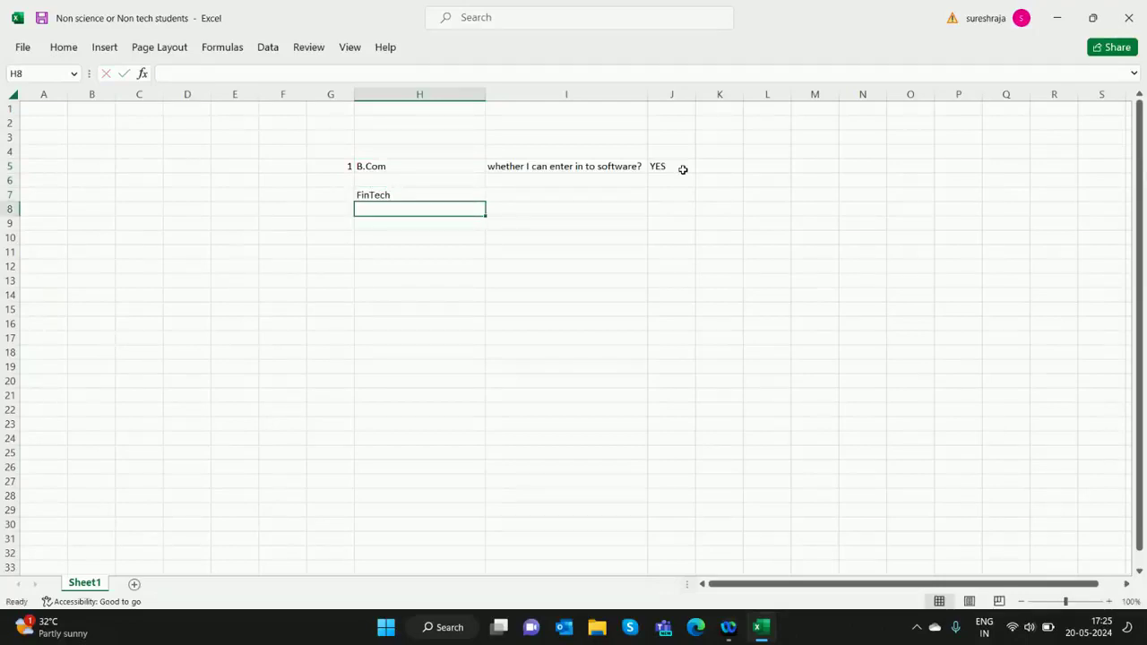
# List Oracle Finance in H10 and SAP FICO in H11.
pyautogui.press('Down')
pyautogui.press('Down')
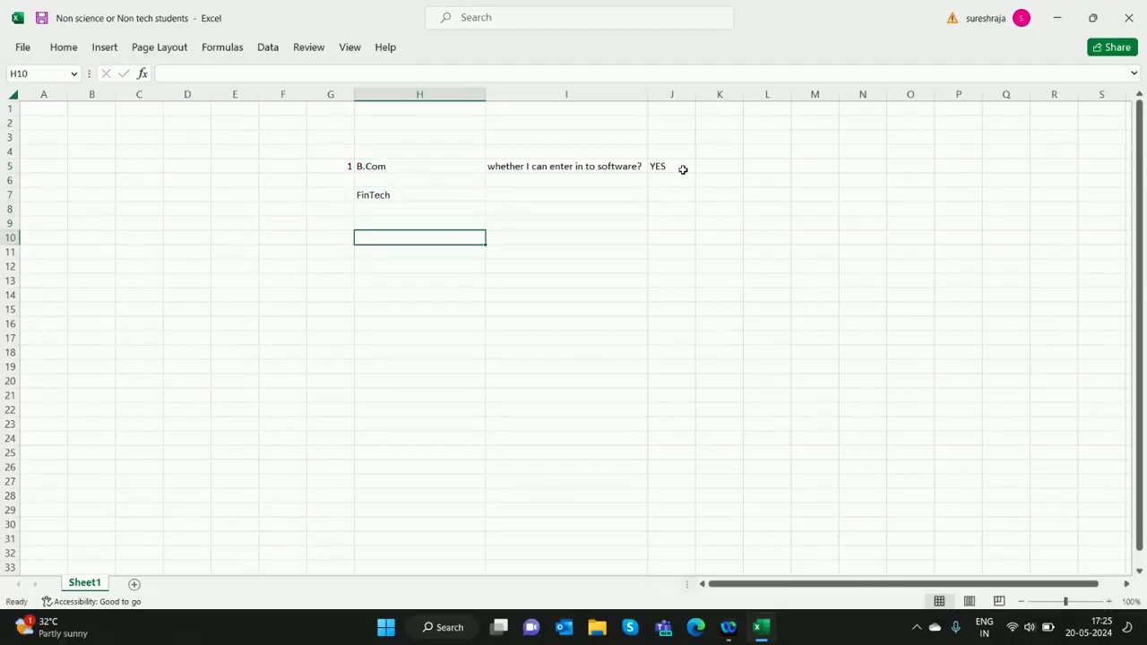
pyautogui.write('Oracle ')
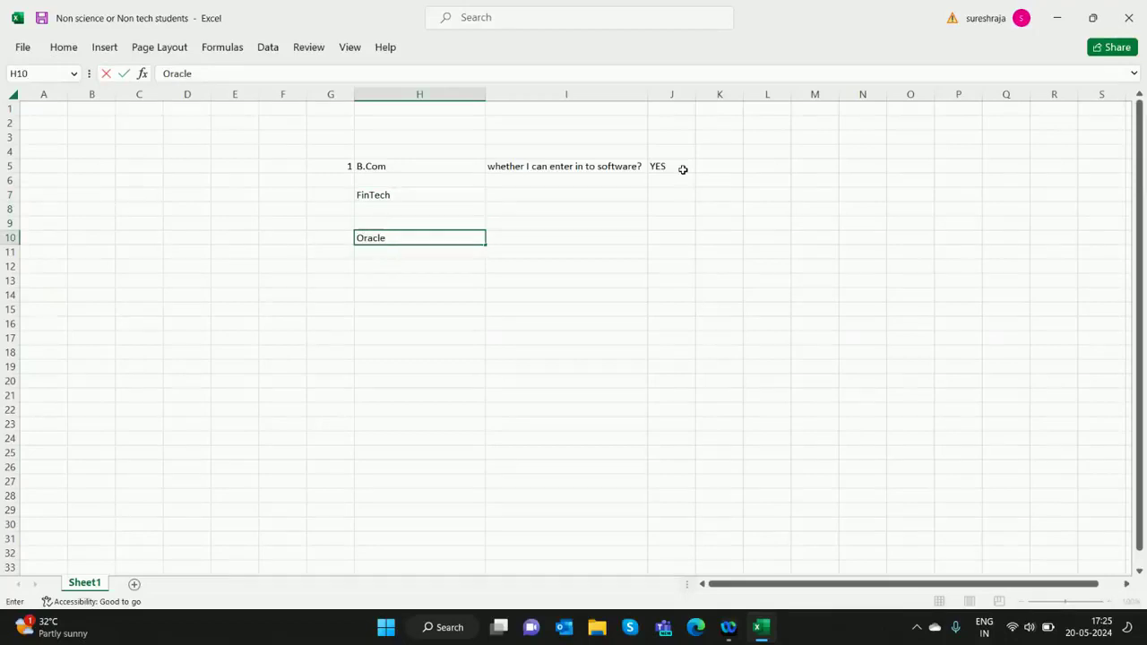
pyautogui.write('Finance')
pyautogui.press('Right')
pyautogui.press('Left')
pyautogui.press('Down')
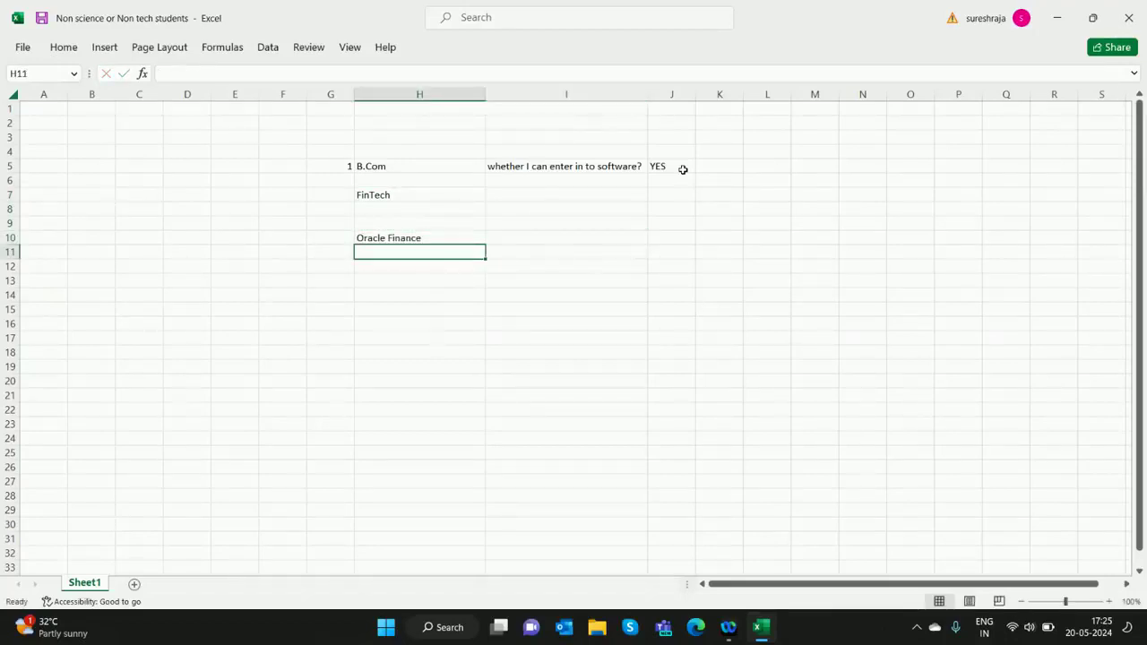
pyautogui.write('SA')
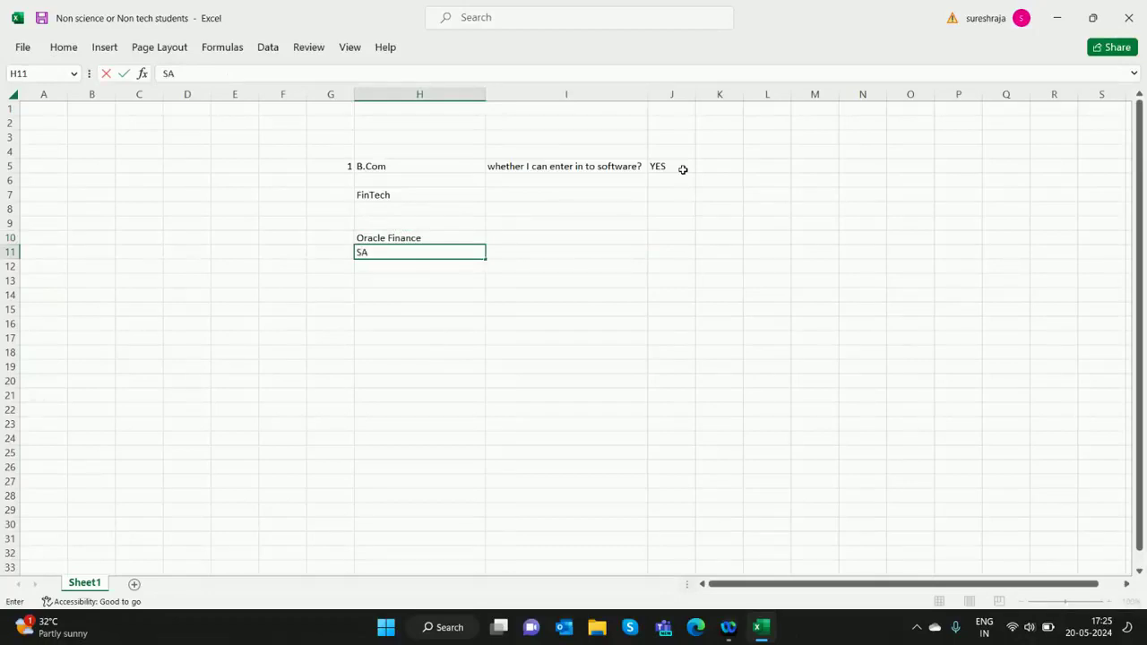
pyautogui.write('P FIC')
pyautogui.write('O')
pyautogui.press('Return')
pyautogui.press('Up')
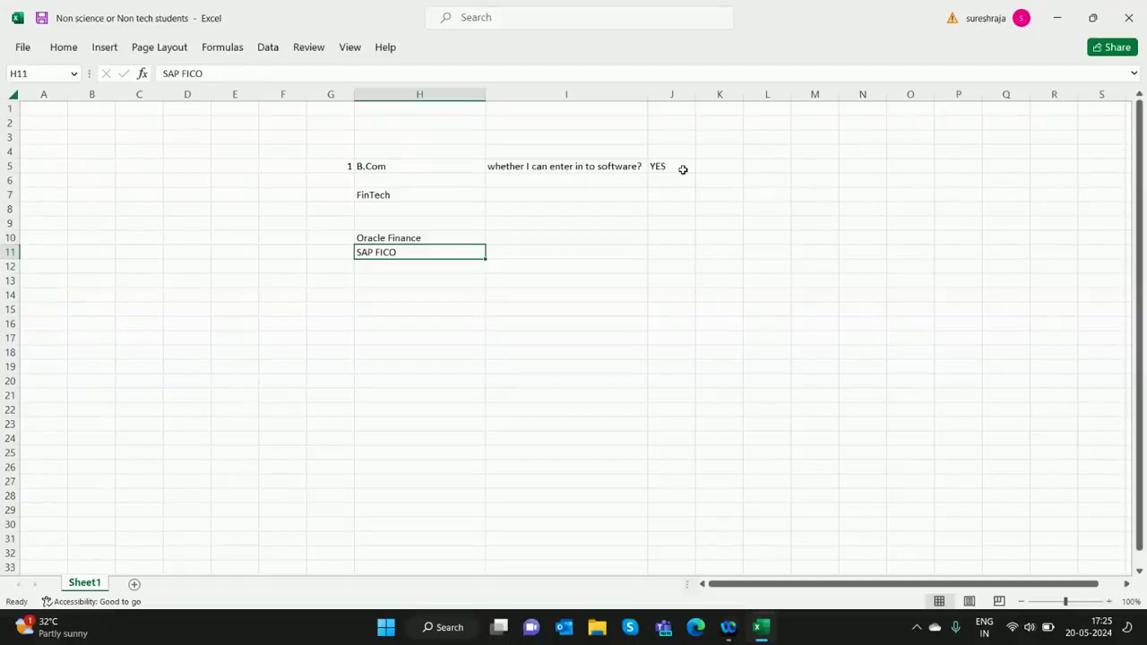
pyautogui.press('Up')
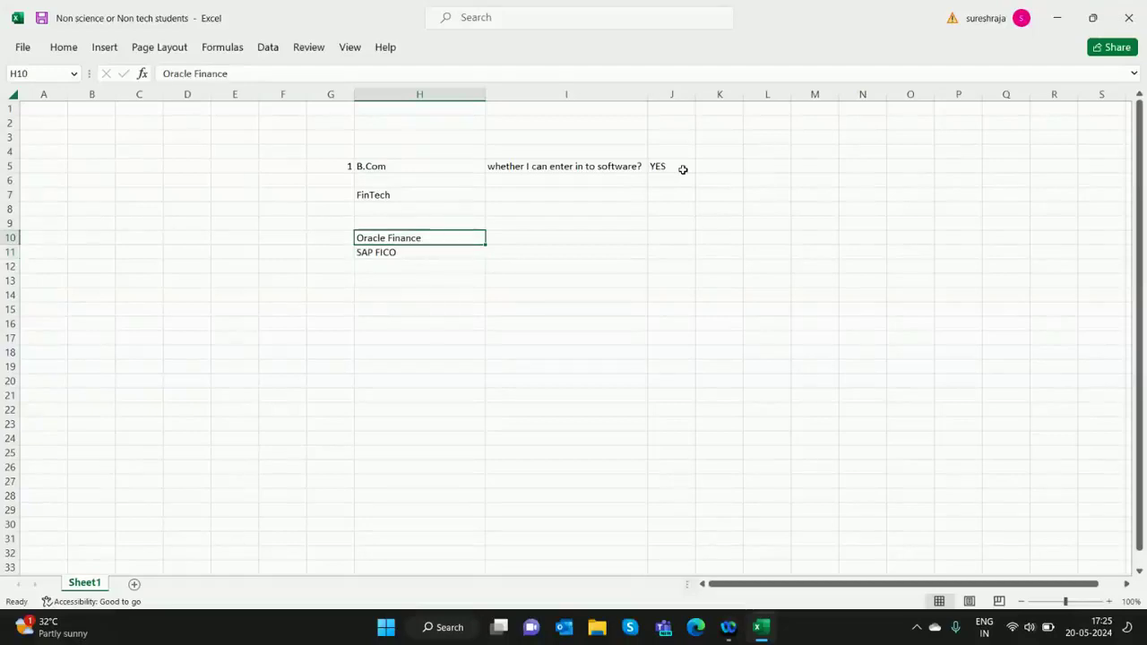
# Enter cloud beside Oracle Finance in I10 and copy it to I11 for SAP FICO.
pyautogui.press('Down')
pyautogui.press('Up')
pyautogui.press('Right')
pyautogui.write('c')
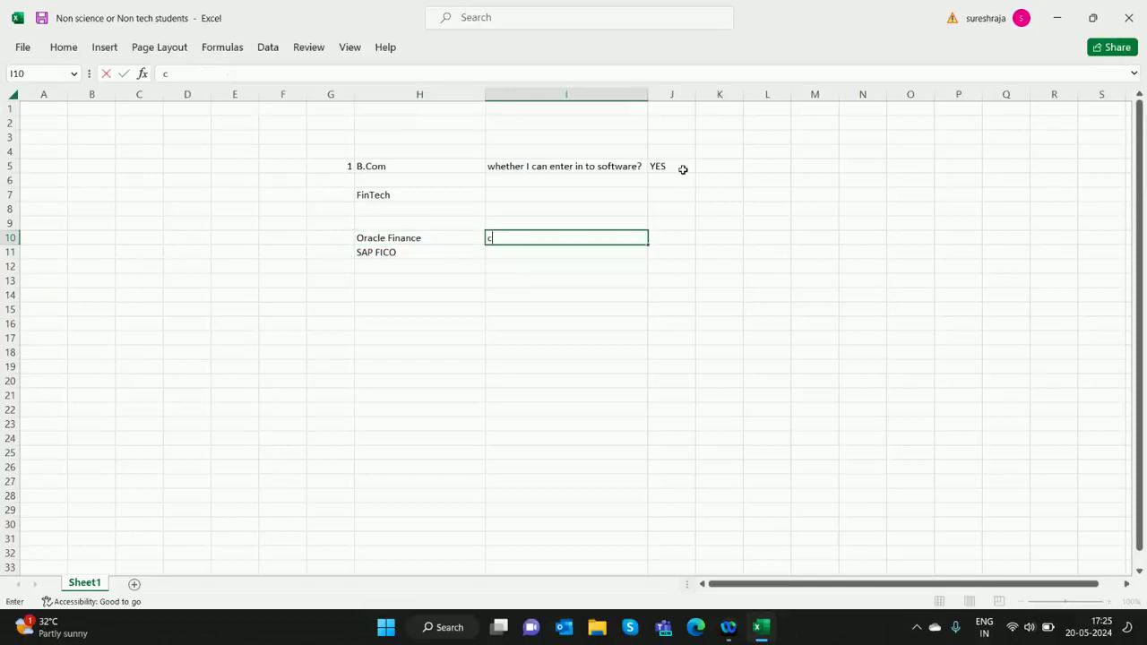
pyautogui.write('loud')
pyautogui.press('Tab')
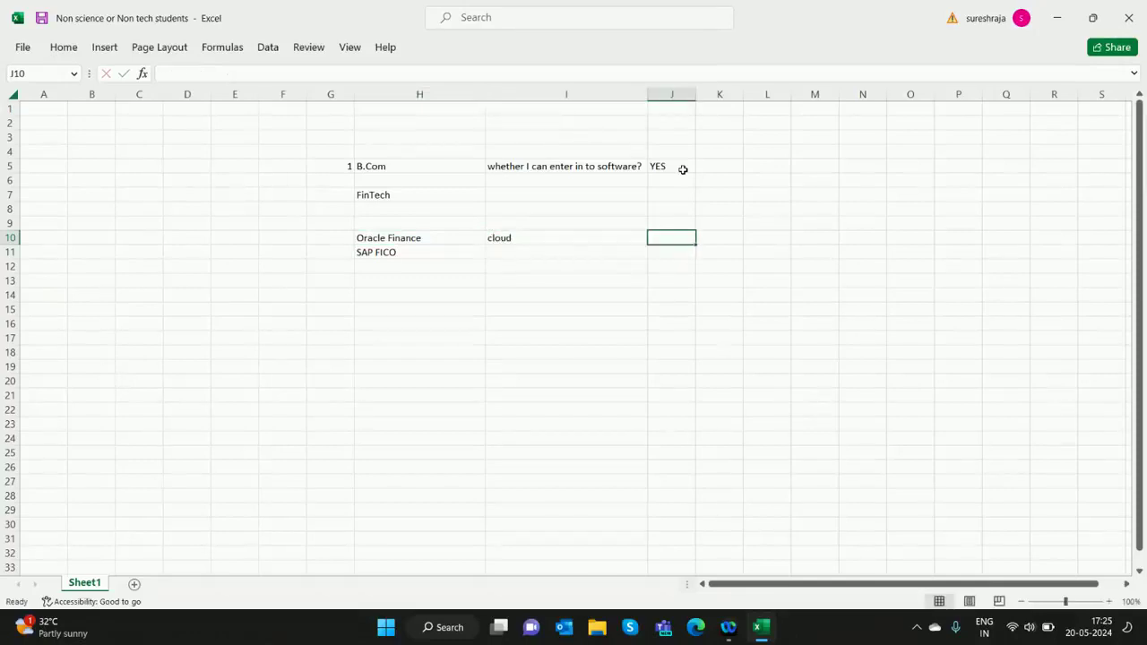
pyautogui.press('Left')
pyautogui.hotkey('ctrl', 'c')
pyautogui.press('Down')
pyautogui.hotkey('ctrl', 'v')
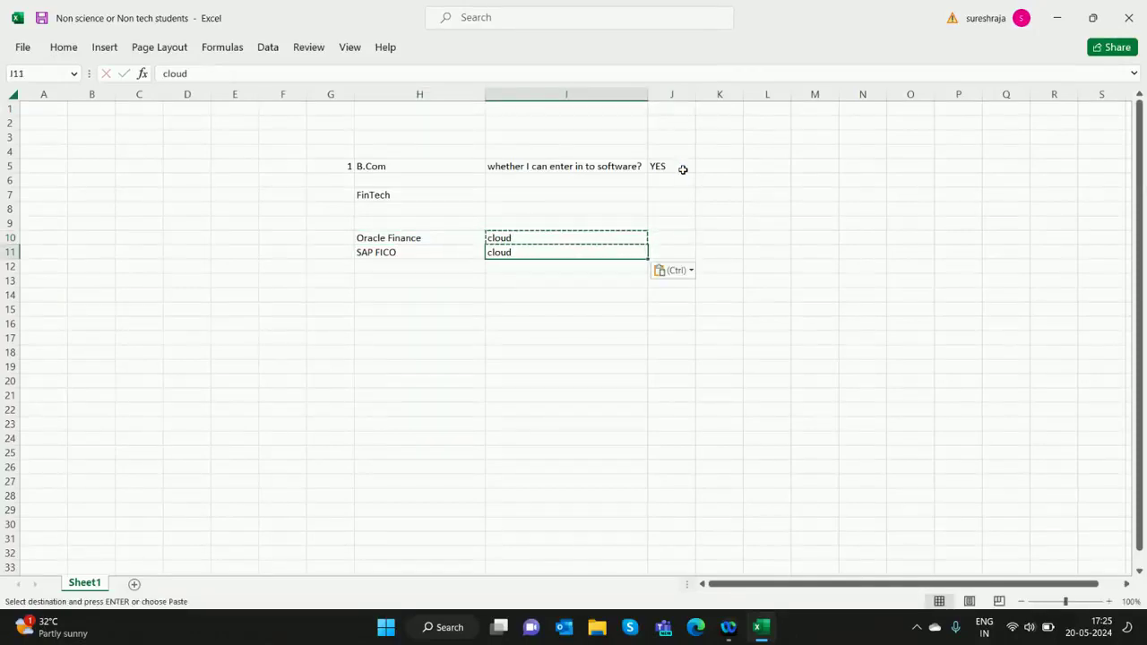
pyautogui.press('Up')
pyautogui.press('Escape')
# Enter the modules General ledger in H14 and payables in H16.
pyautogui.press('Left')
pyautogui.press('Left')
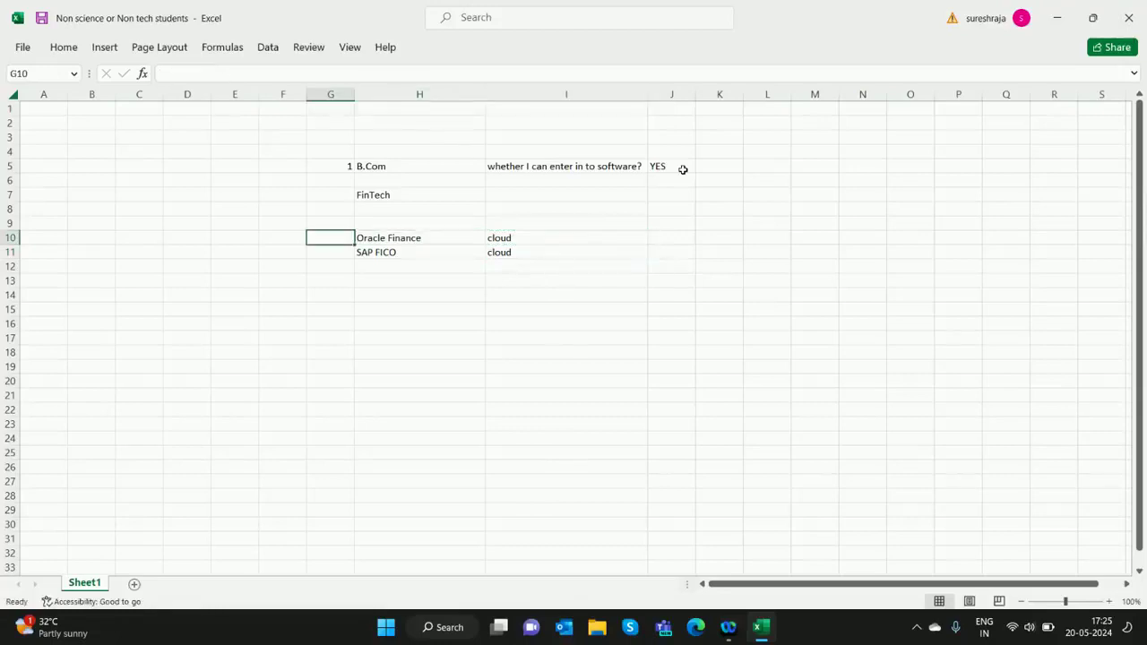
pyautogui.press('Right')
pyautogui.press('Down')
pyautogui.press('Down')
pyautogui.press('Down')
pyautogui.press('Up')
pyautogui.press('Up')
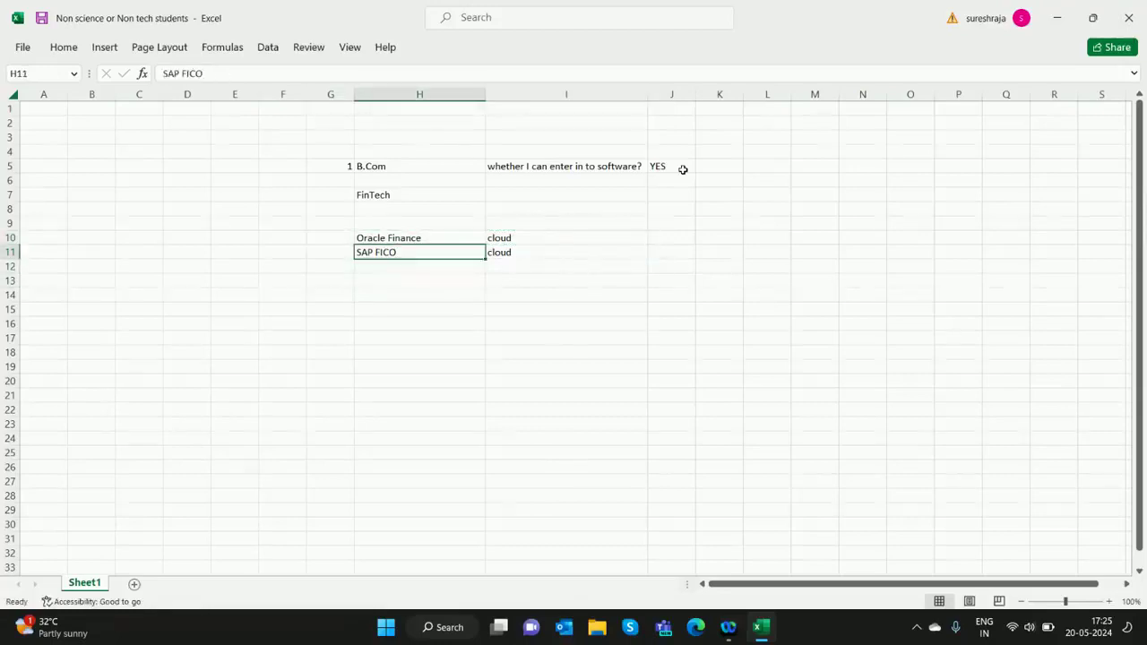
pyautogui.press('Up')
pyautogui.press('Down')
pyautogui.press('Down')
pyautogui.press('Down')
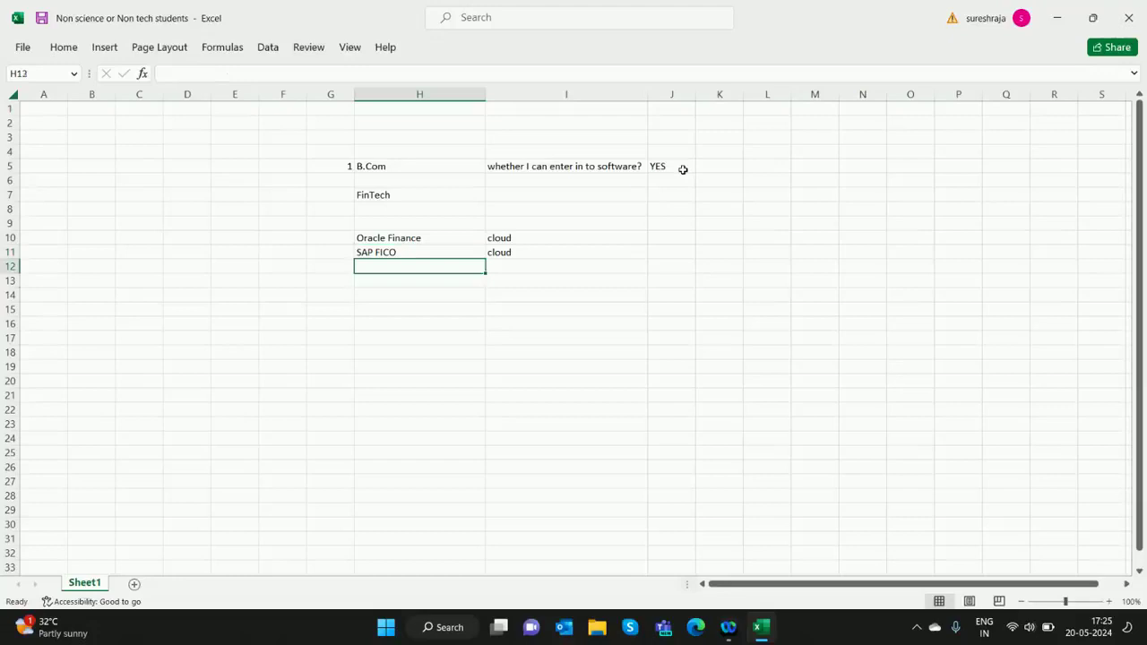
pyautogui.press('Down')
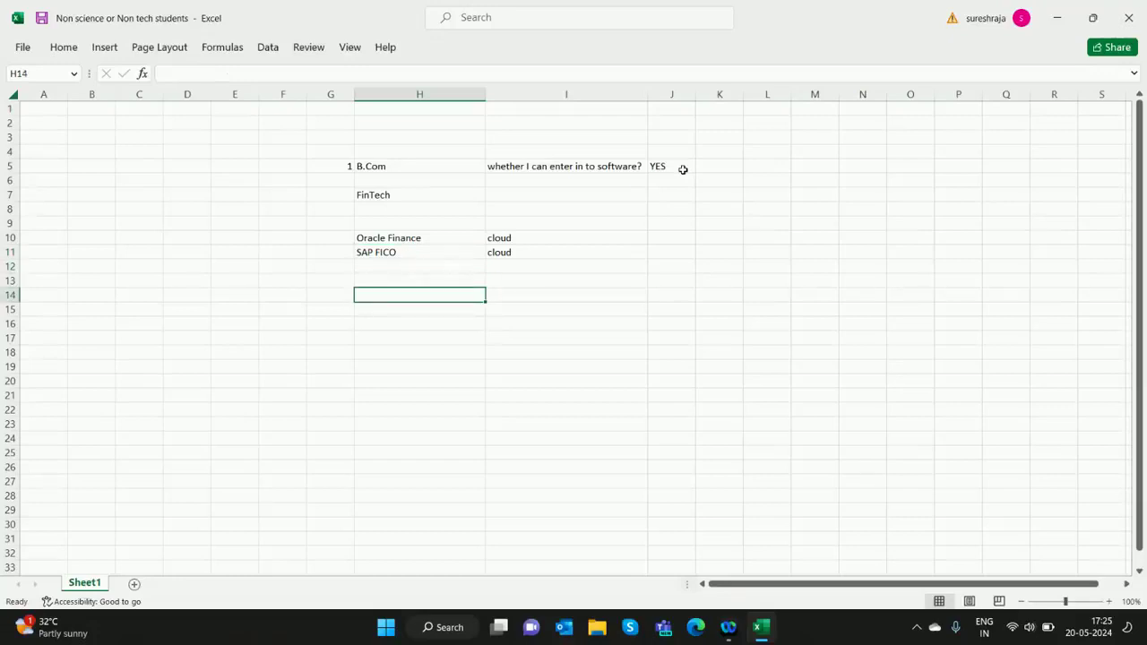
pyautogui.write('General le')
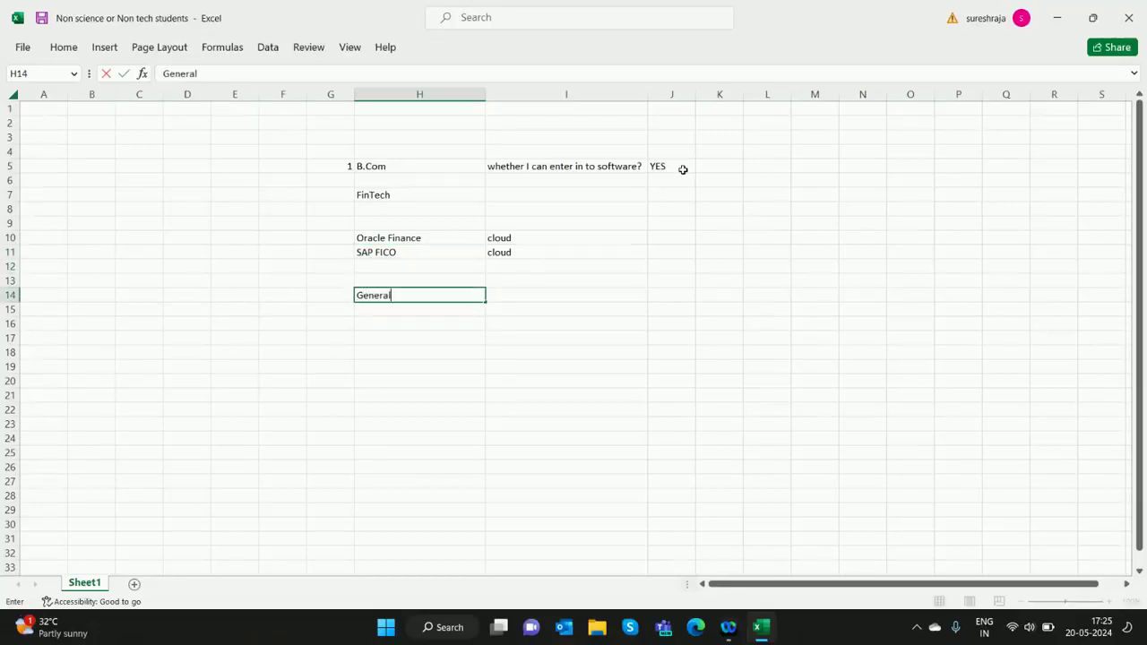
pyautogui.write('dger')
pyautogui.press('Return')
pyautogui.press('Up')
pyautogui.press('Down')
pyautogui.press('Down')
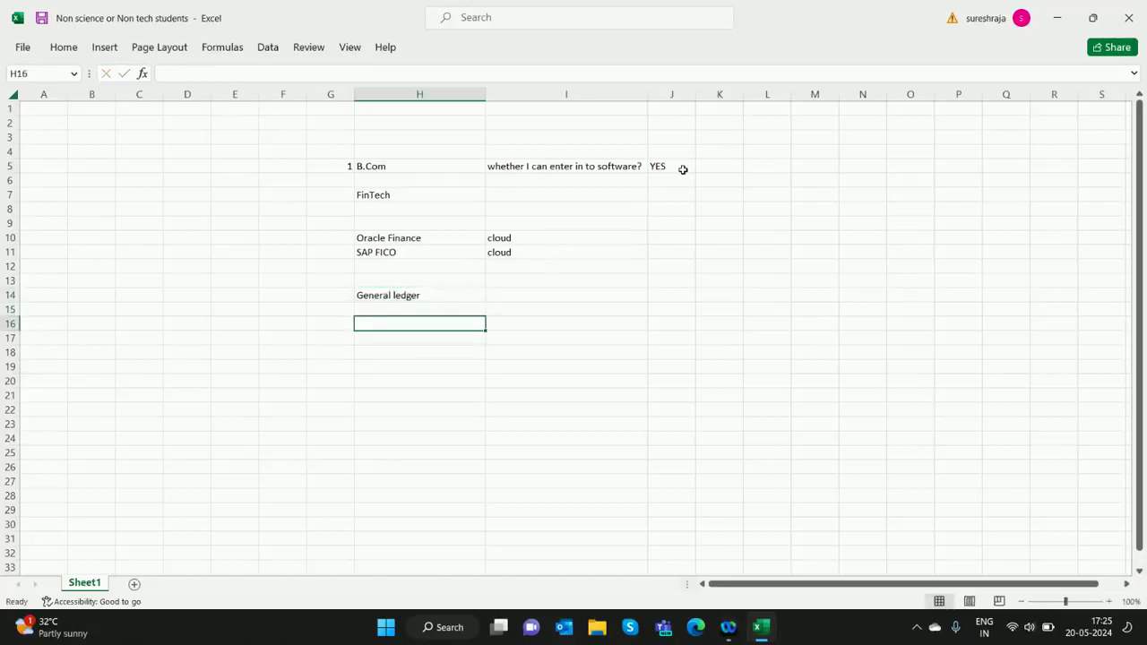
pyautogui.write('A')
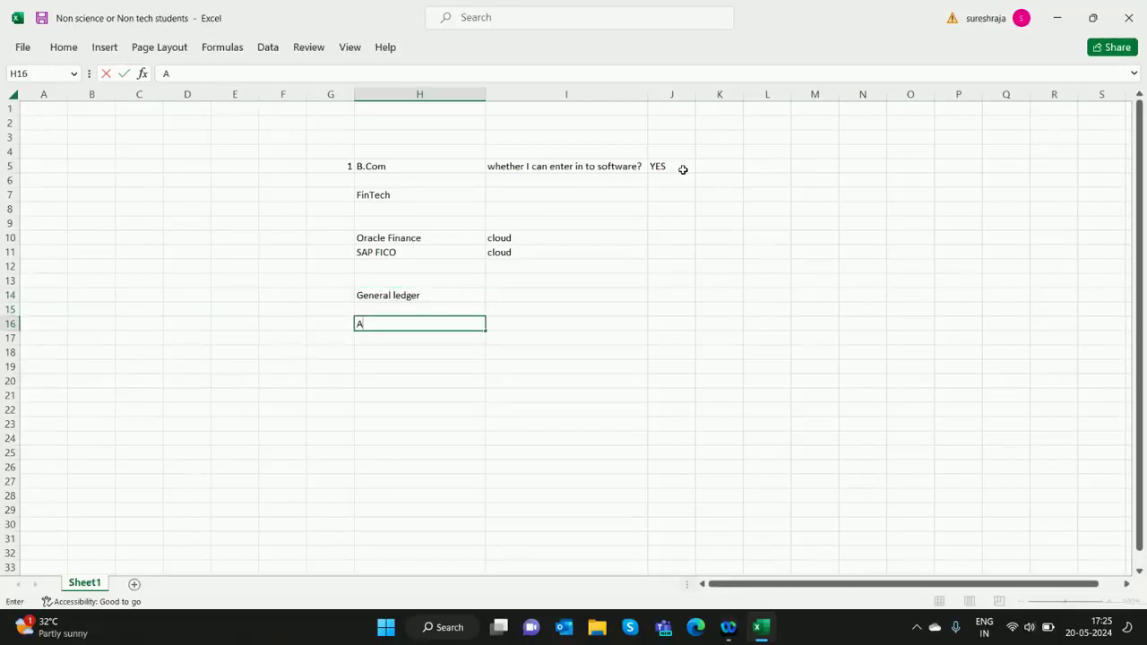
pyautogui.press('BackSpace')
pyautogui.write('payabl')
pyautogui.write('es')
pyautogui.press('Return')
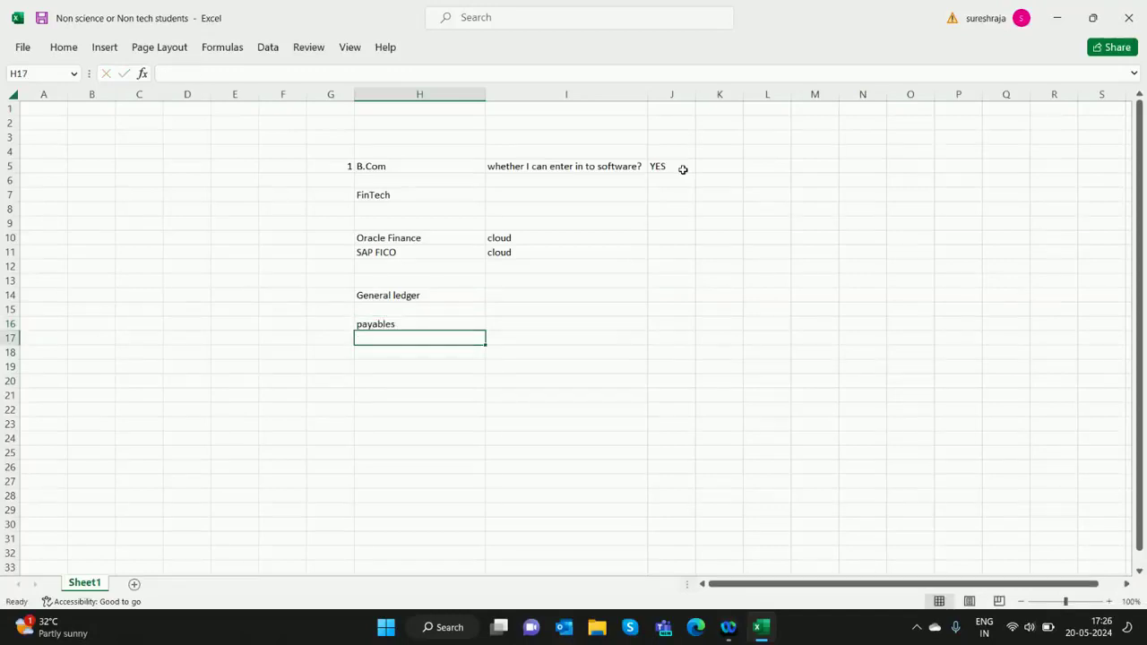
# Add Receivables in H18, Cash Management in H20 and Assets in H22.
pyautogui.press('Return')
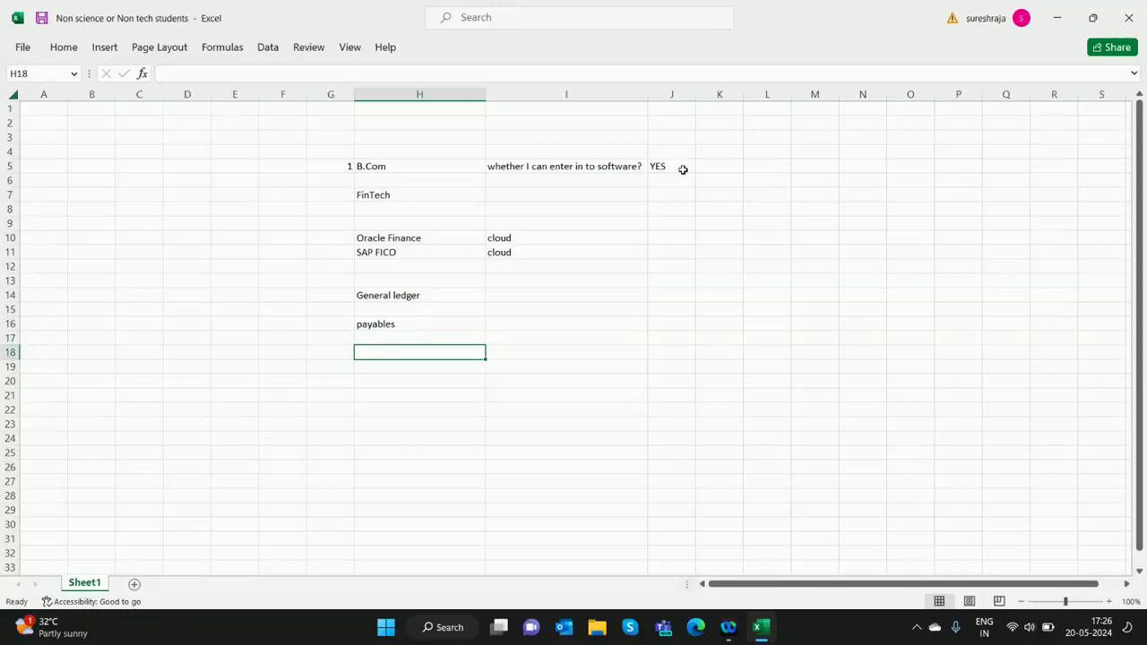
pyautogui.press('Up')
pyautogui.press('Down')
pyautogui.press('Down')
pyautogui.press('Up')
pyautogui.write('Receiva')
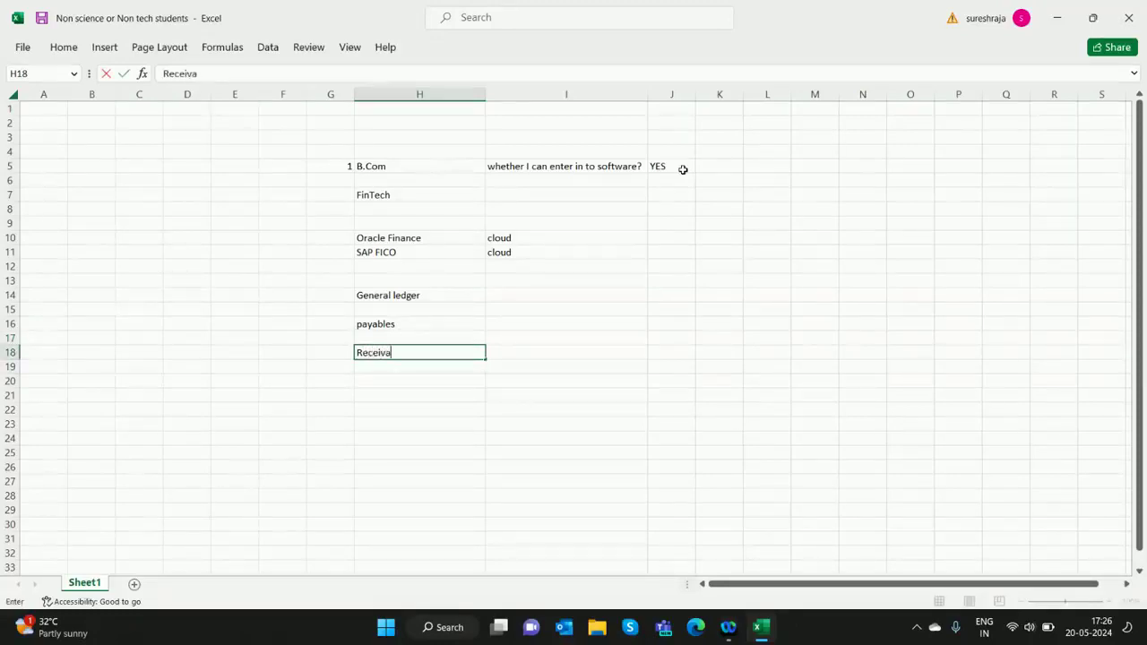
pyautogui.write('bles')
pyautogui.press('Return')
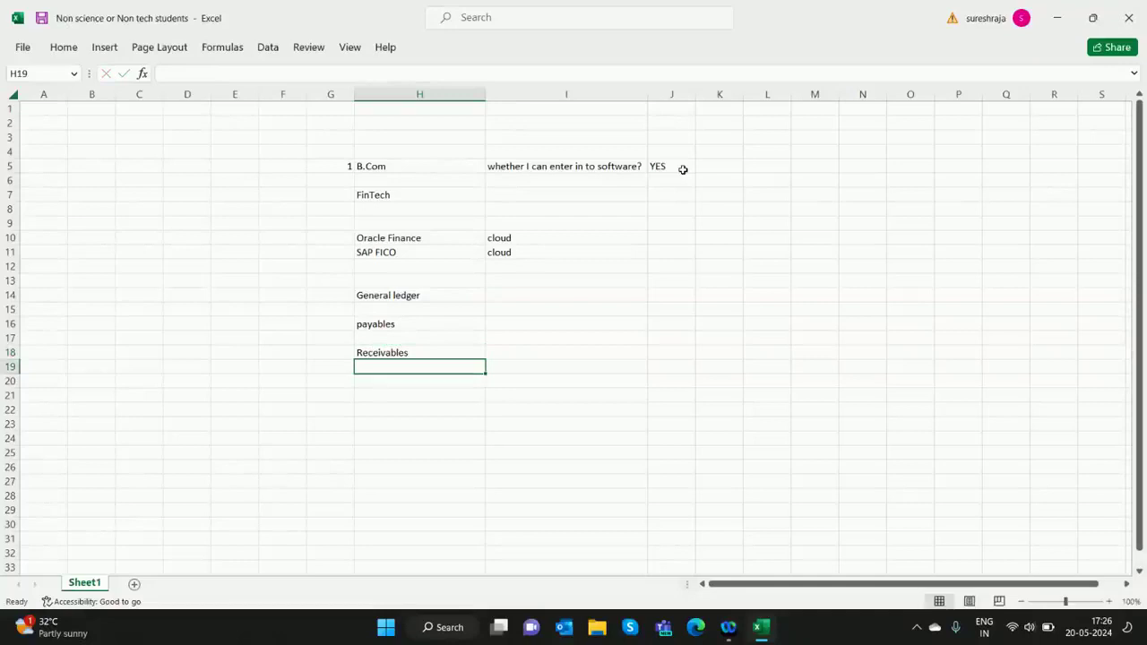
pyautogui.press('Down')
pyautogui.press('Down')
pyautogui.press('Up')
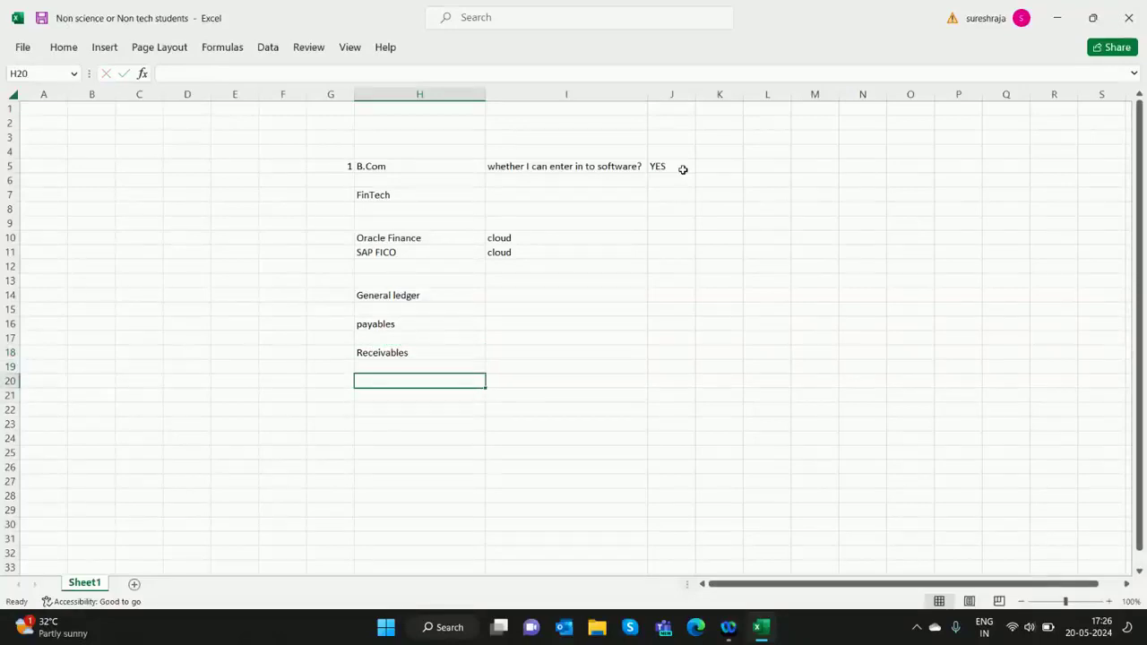
pyautogui.write('Casj')
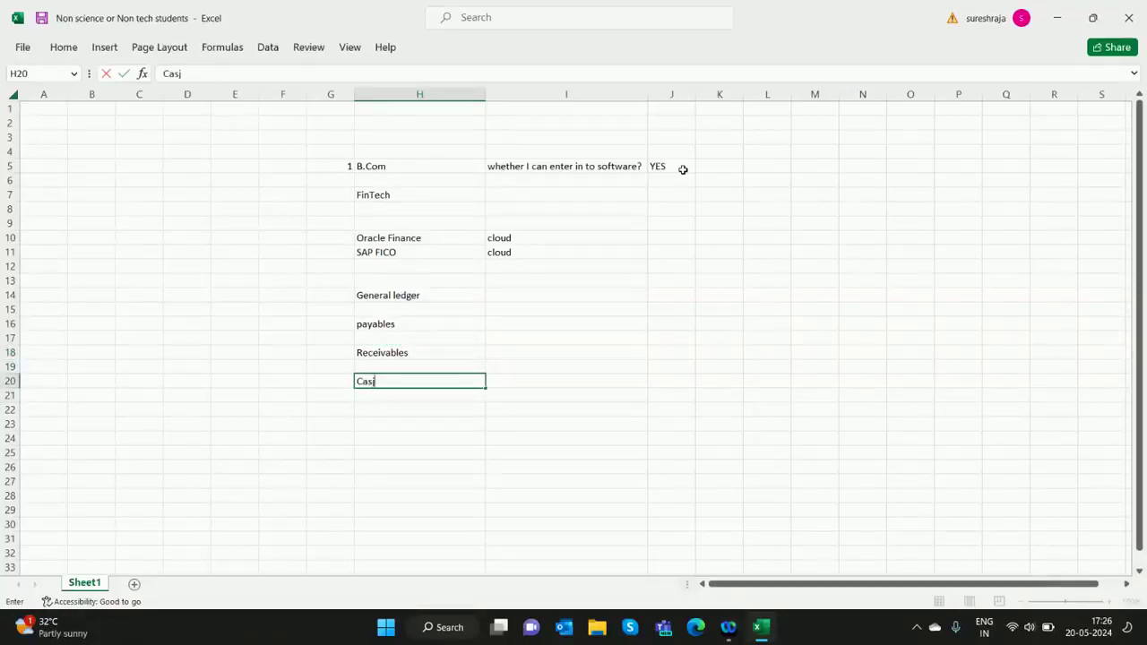
pyautogui.press('BackSpace')
pyautogui.write('h Management')
pyautogui.press('Return')
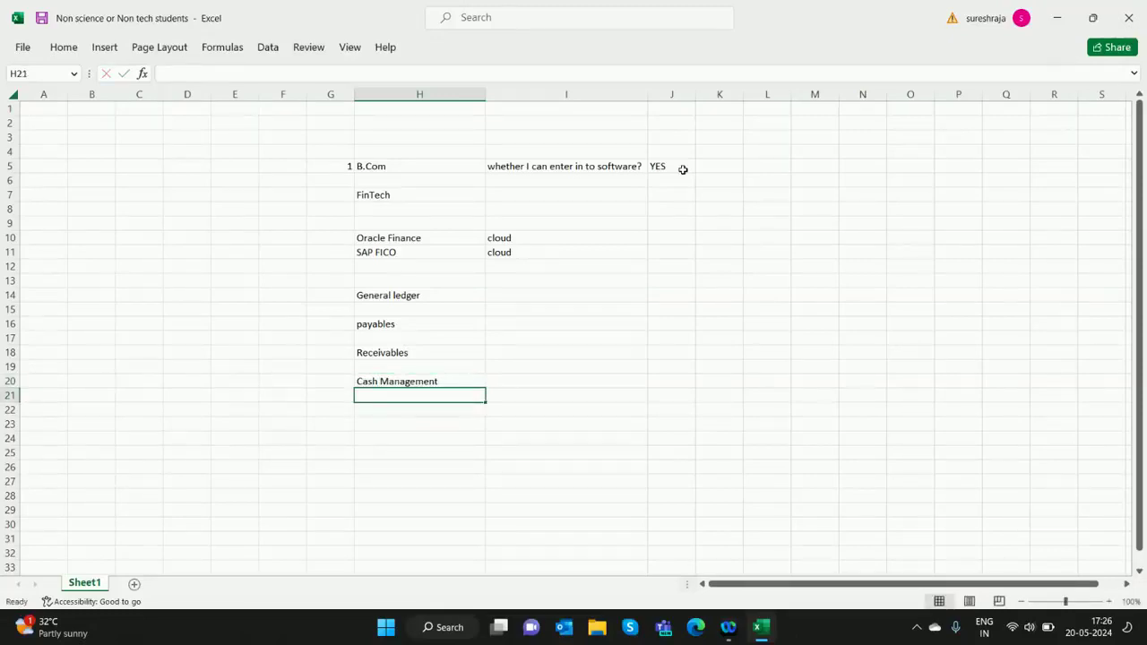
pyautogui.press('Return')
pyautogui.write('Gener')
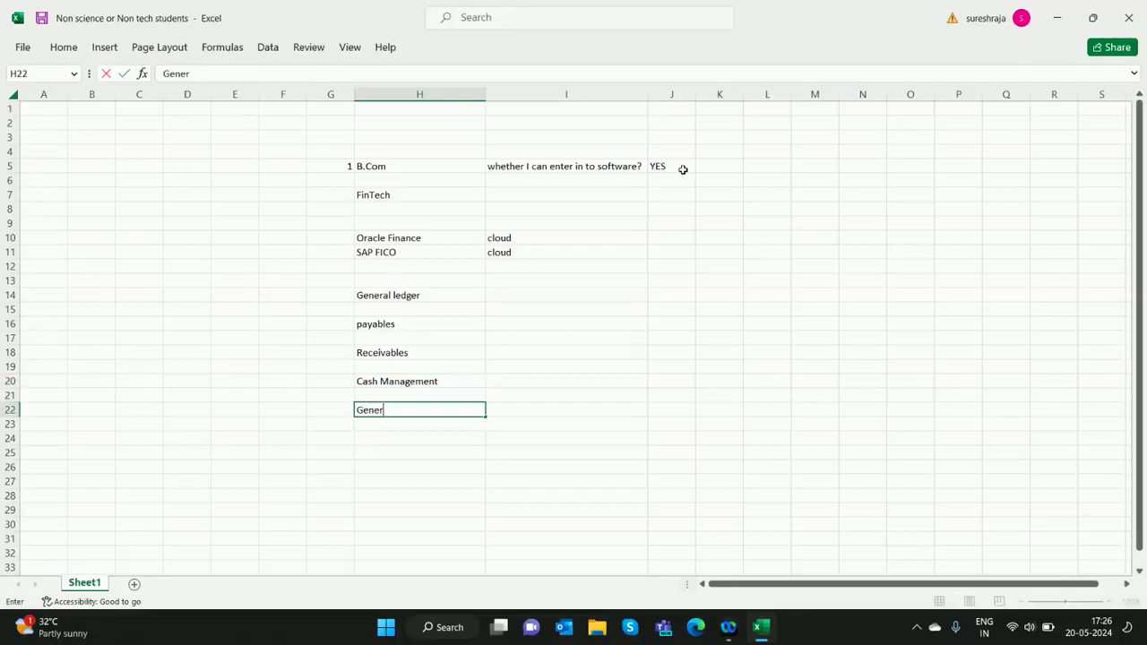
pyautogui.press('BackSpace')
pyautogui.press('BackSpace')
pyautogui.press('BackSpace')
pyautogui.write('Assets')
pyautogui.press('Return')
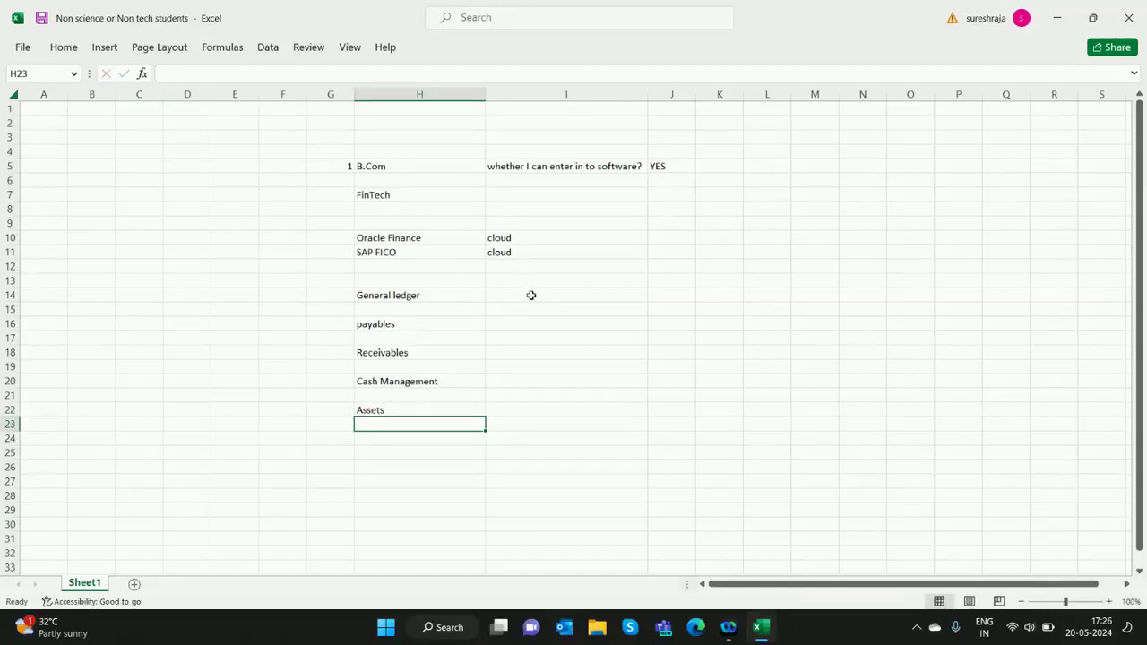
# Enter Journal in I14 beside General ledger.
pyautogui.click(554, 294)
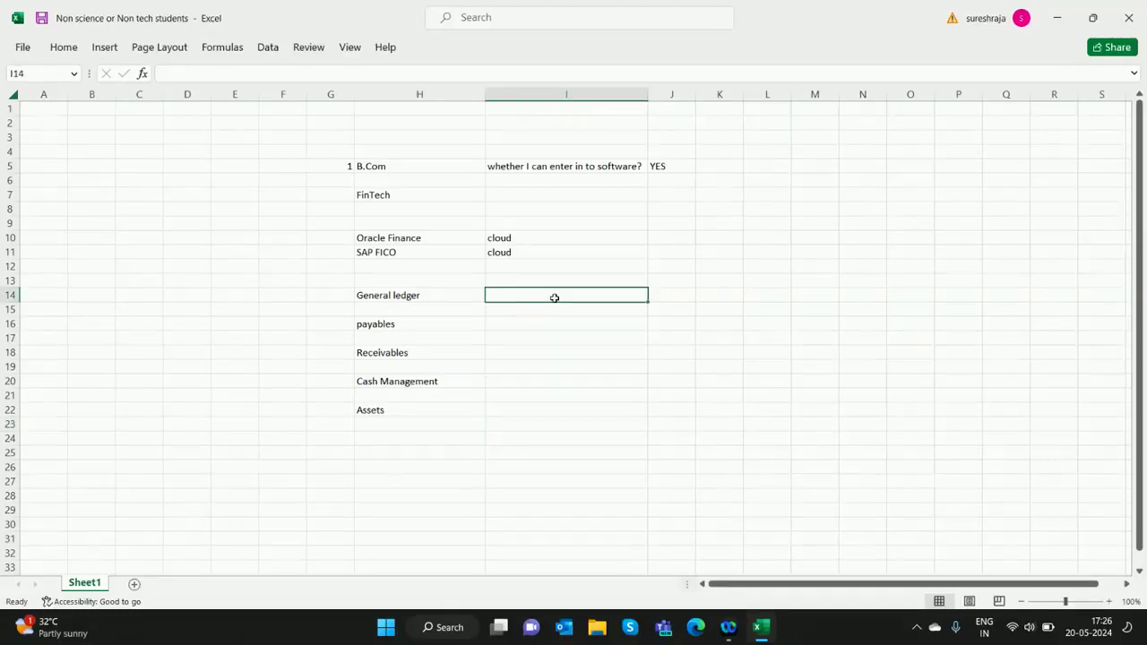
pyautogui.write('Journal')
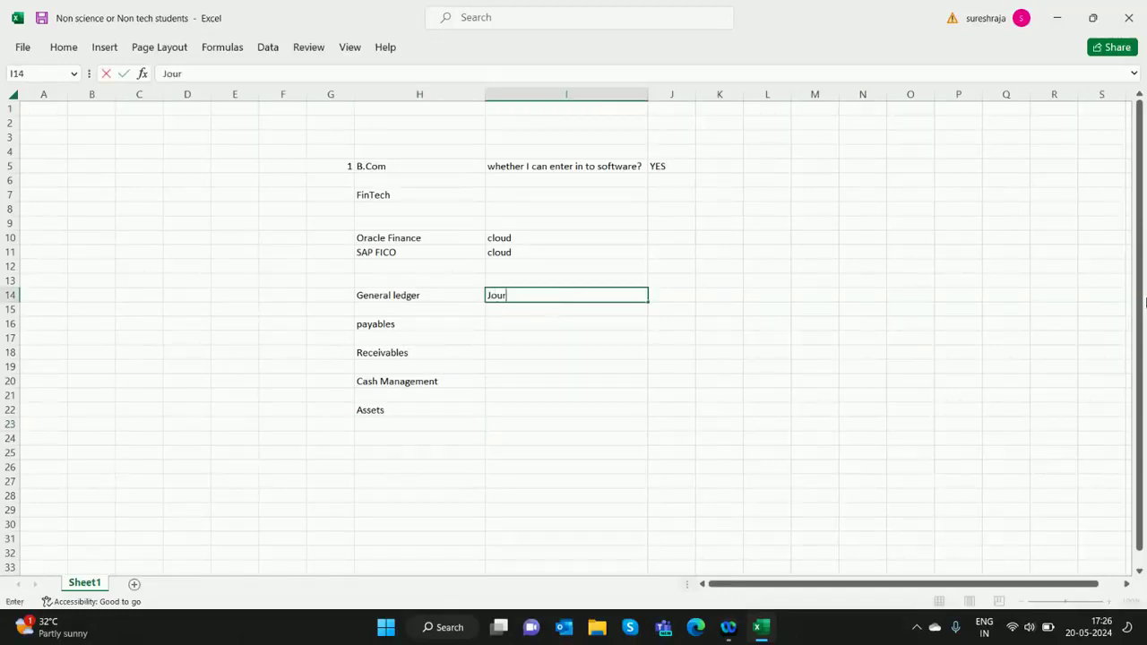
pyautogui.press('Tab')
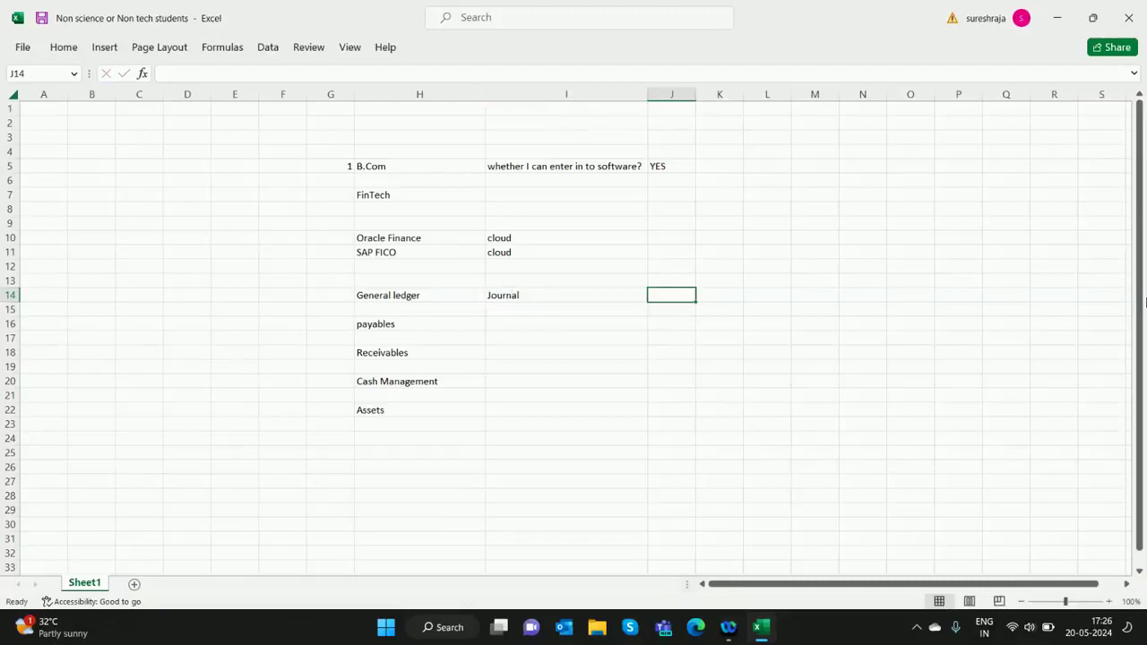
pyautogui.press('Left')
pyautogui.press('Right')
pyautogui.press('Left')
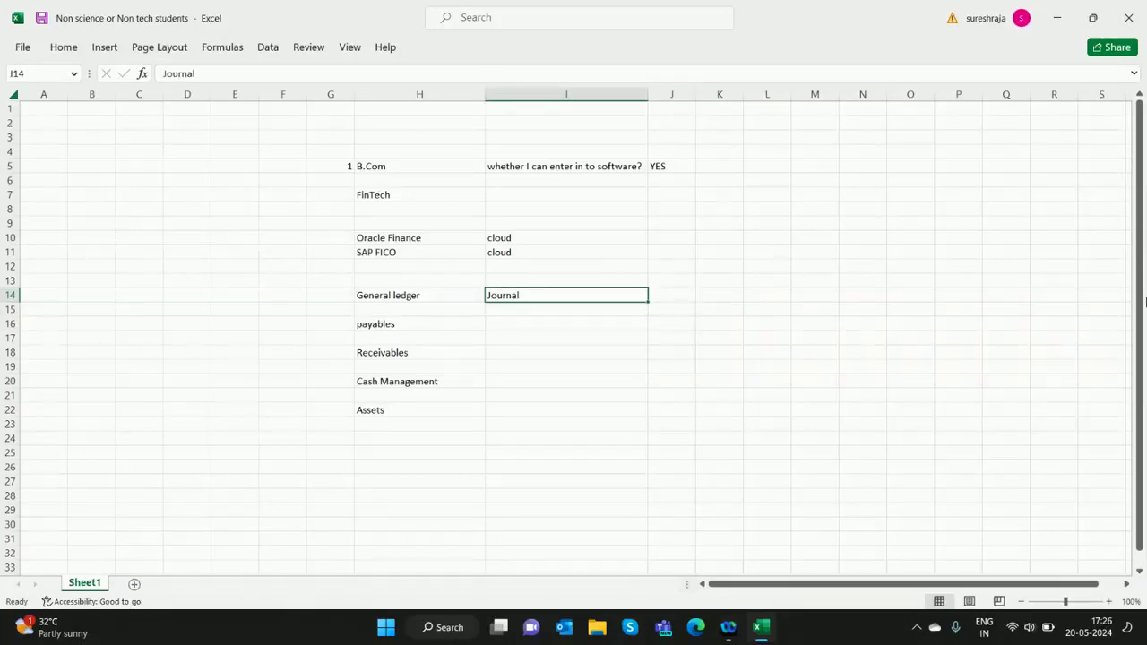
# Enter Supplier invocies in I16 and payments in J16 beside payables.
pyautogui.press('Down')
pyautogui.press('Left')
pyautogui.press('Left')
pyautogui.press('Down')
pyautogui.press('Right')
pyautogui.press('Right')
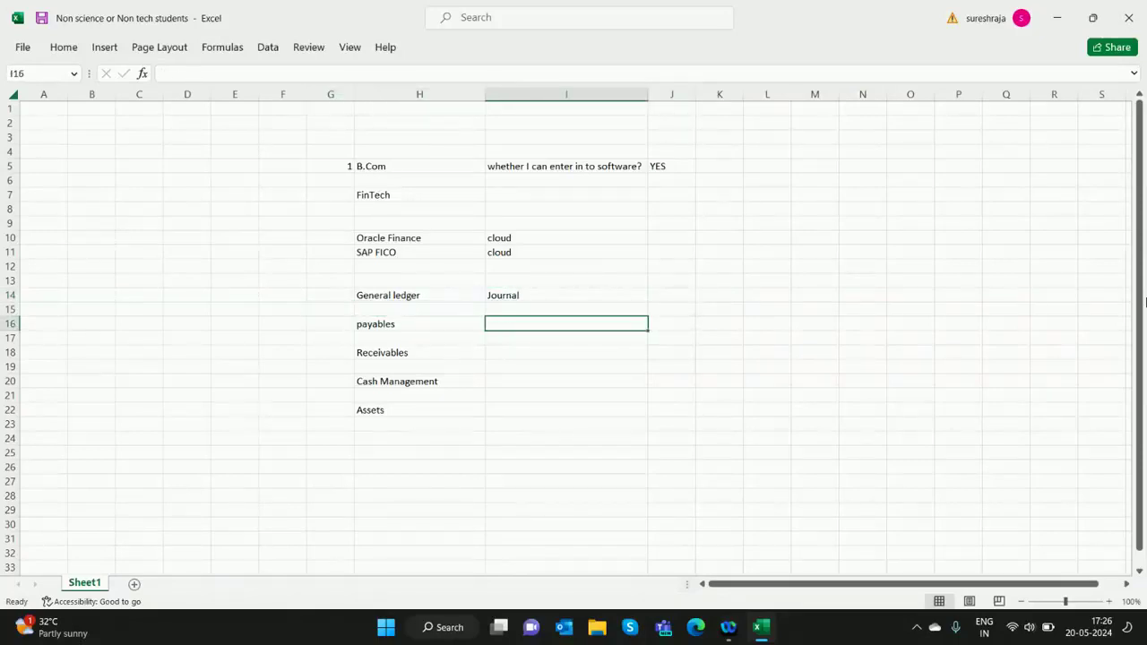
pyautogui.write('S')
pyautogui.write('uppli')
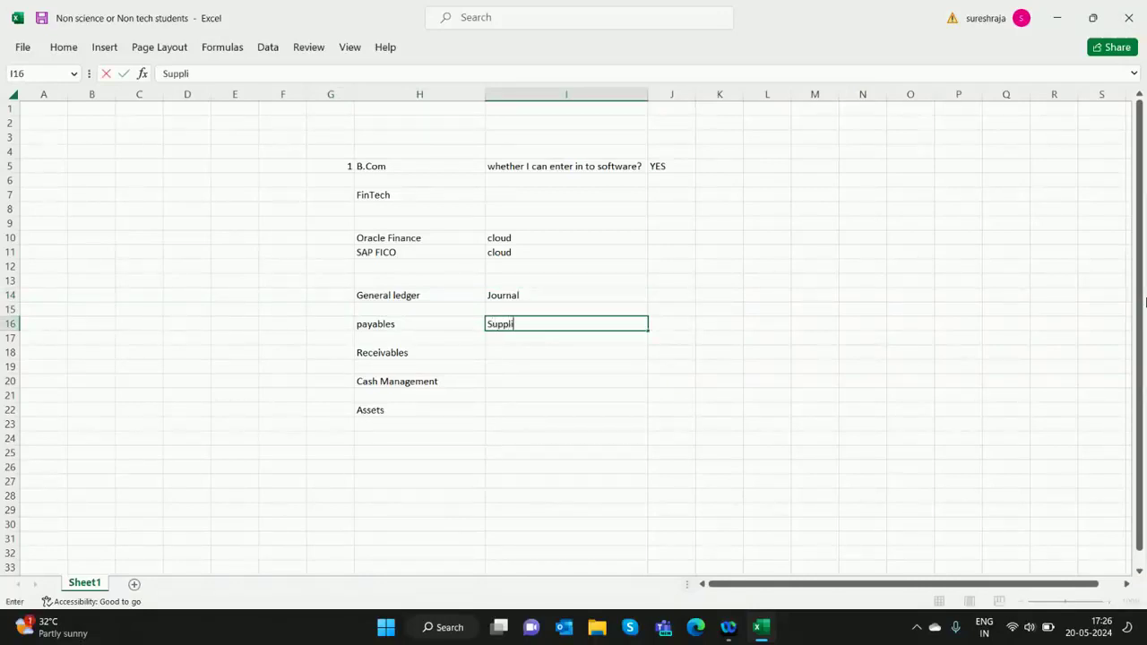
pyautogui.write('er invocies')
pyautogui.press('Tab')
pyautogui.write('payments')
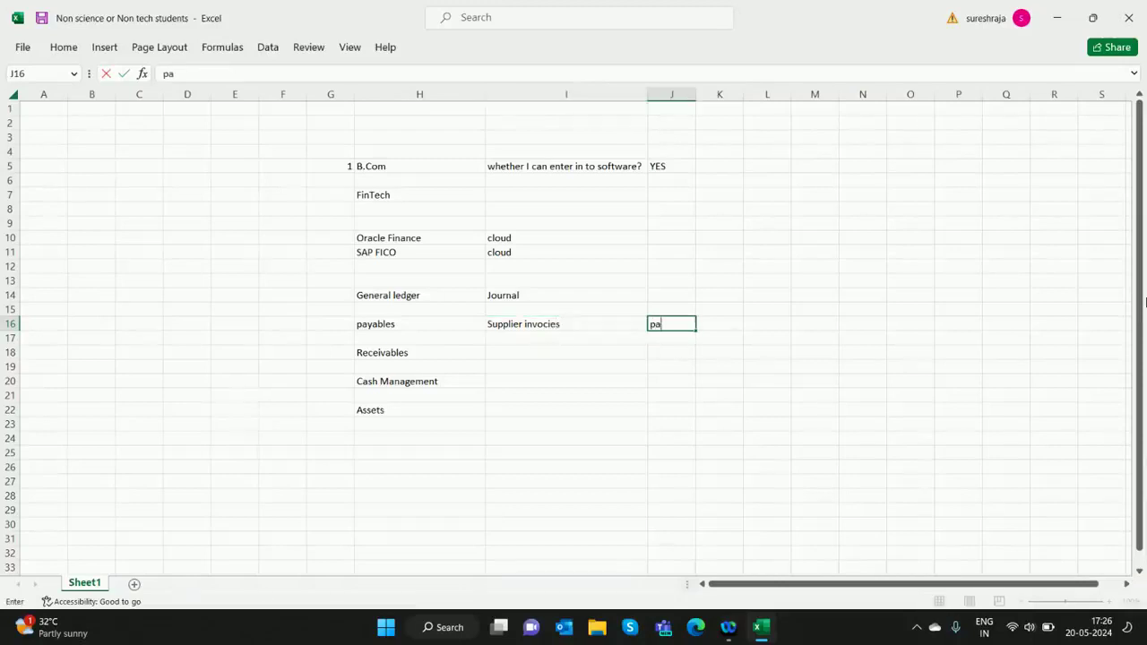
pyautogui.press('Return')
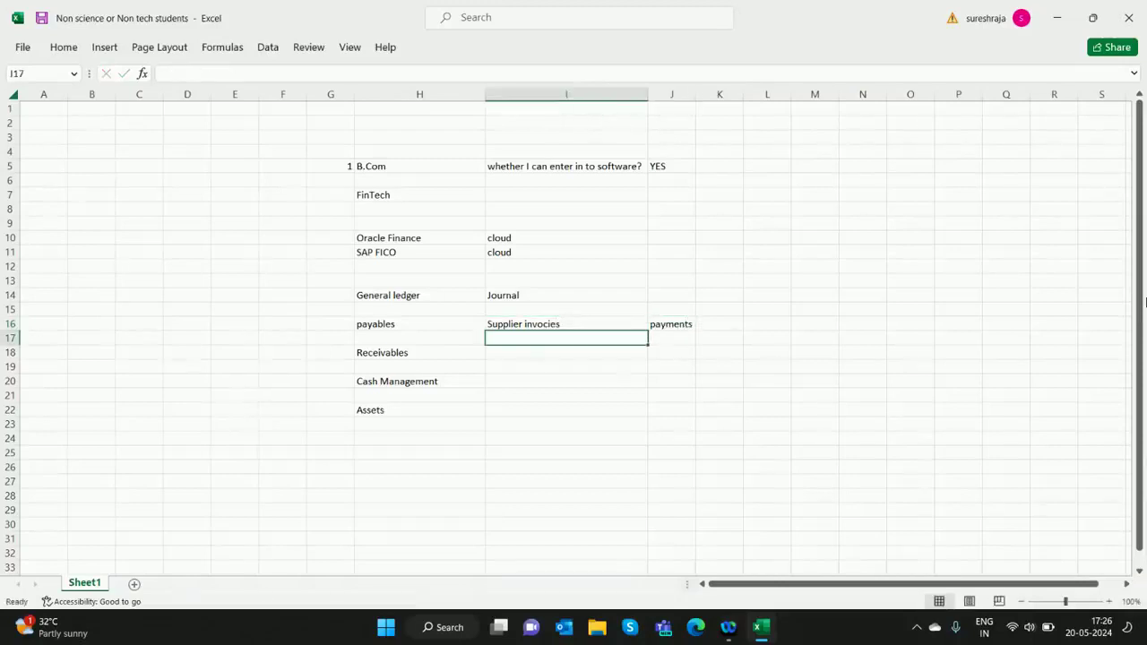
# Enter Customer Invoices in I18 and Receipt in J18 beside Receivables.
pyautogui.press('Up')
pyautogui.press('Left')
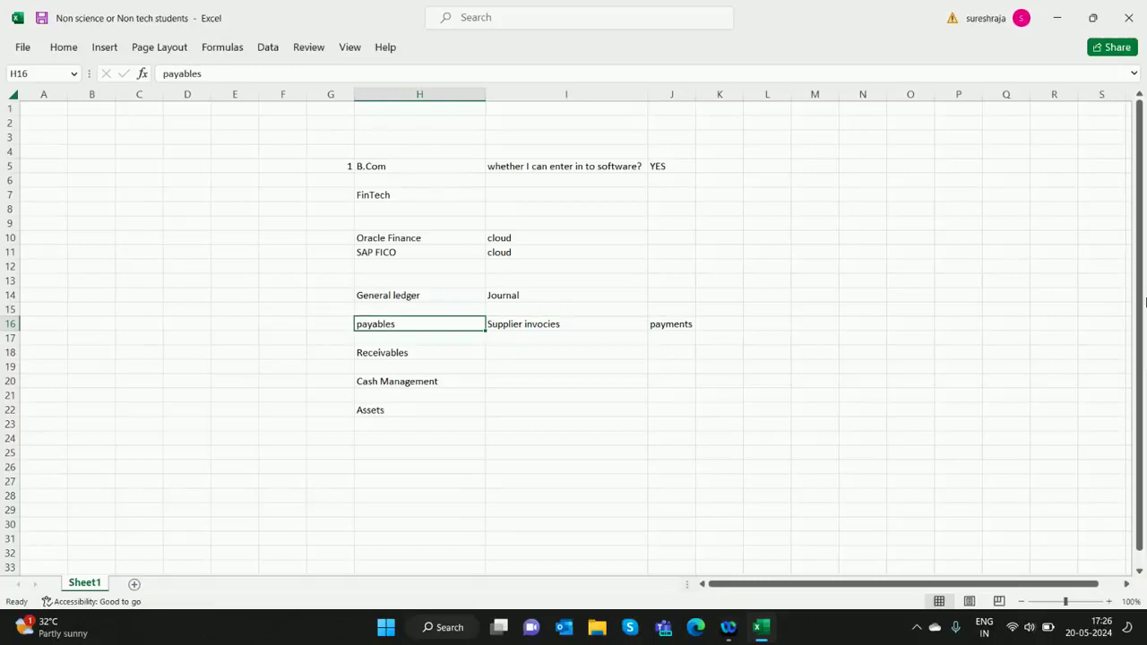
pyautogui.press('Right')
pyautogui.press('Down')
pyautogui.press('Down')
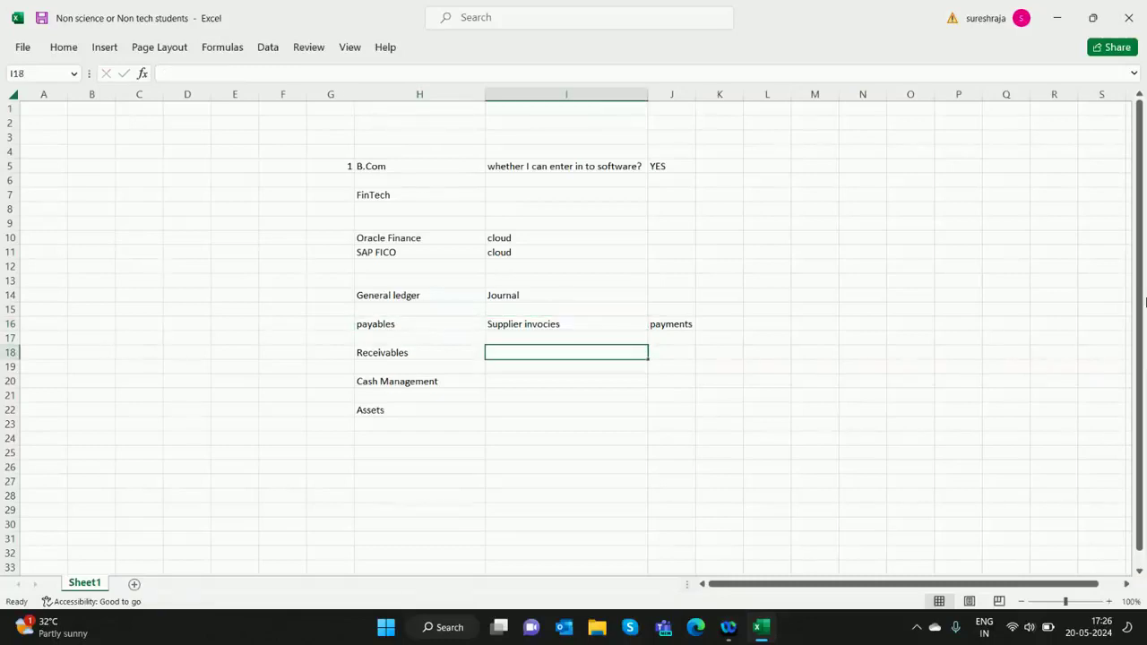
pyautogui.write('Customer I')
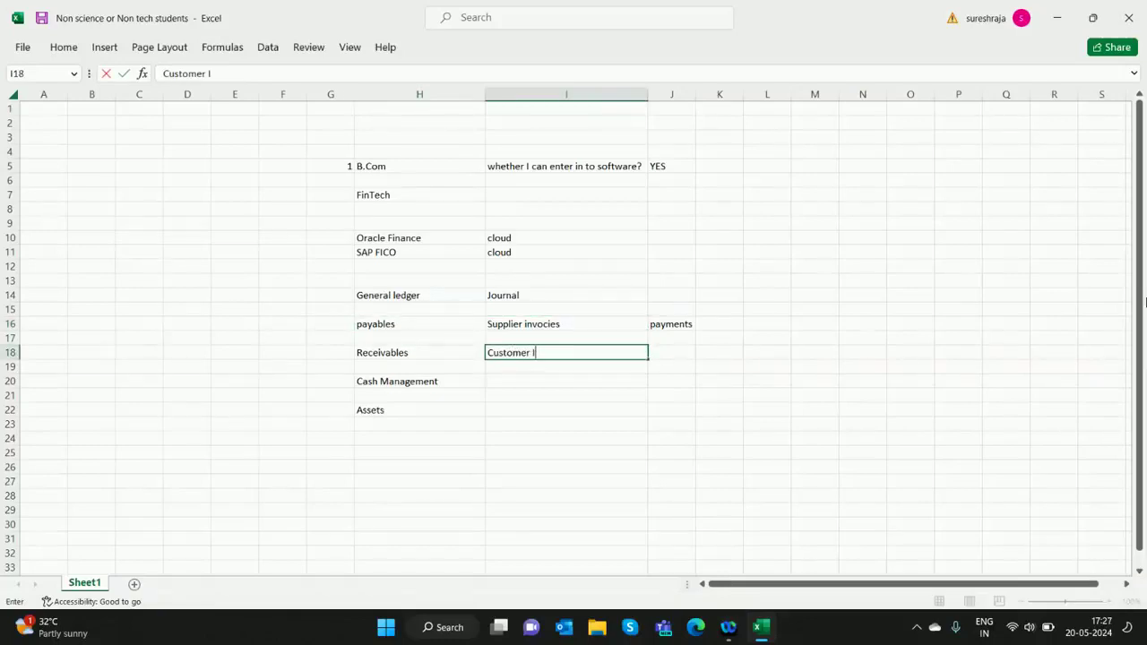
pyautogui.write('nvoices')
pyautogui.press('Tab')
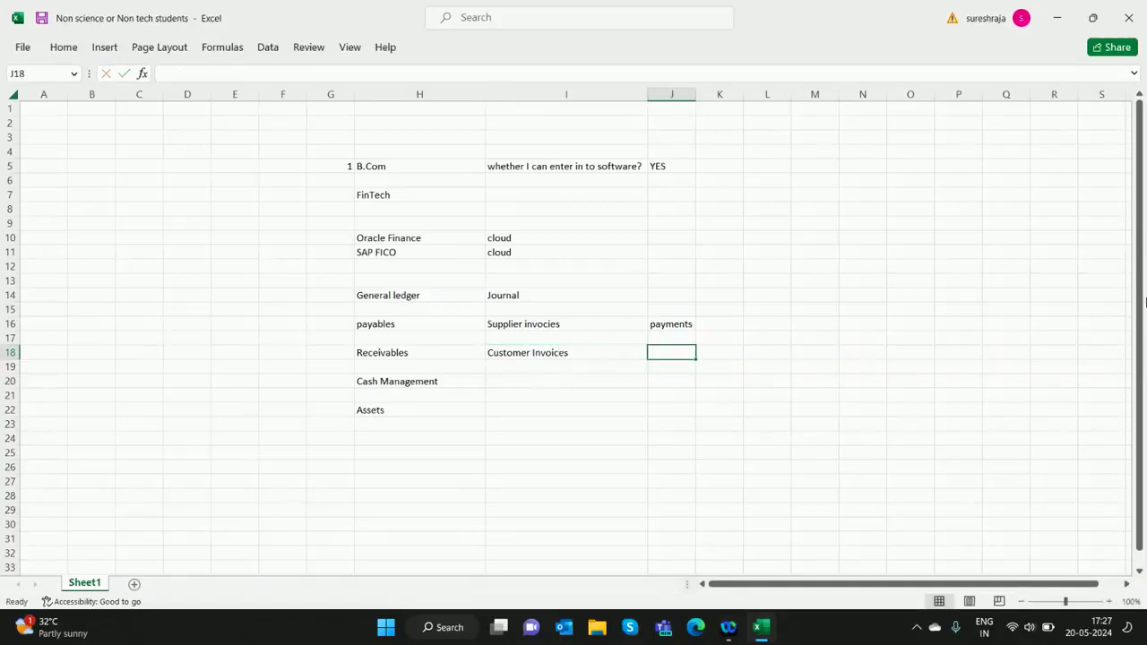
pyautogui.write('Receipt')
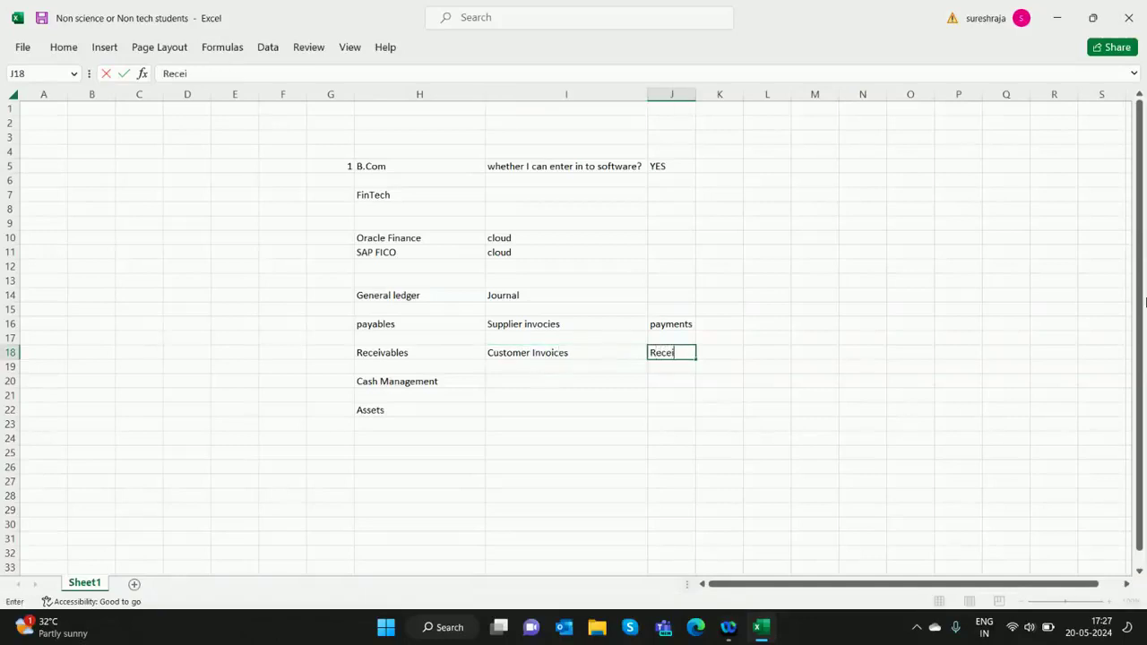
pyautogui.press('Tab')
# Add Bank reconciliation in I20 and 'Purchase, sale , category' in I22 for Assets.
pyautogui.press('Left')
pyautogui.press('Left')
pyautogui.press('Left')
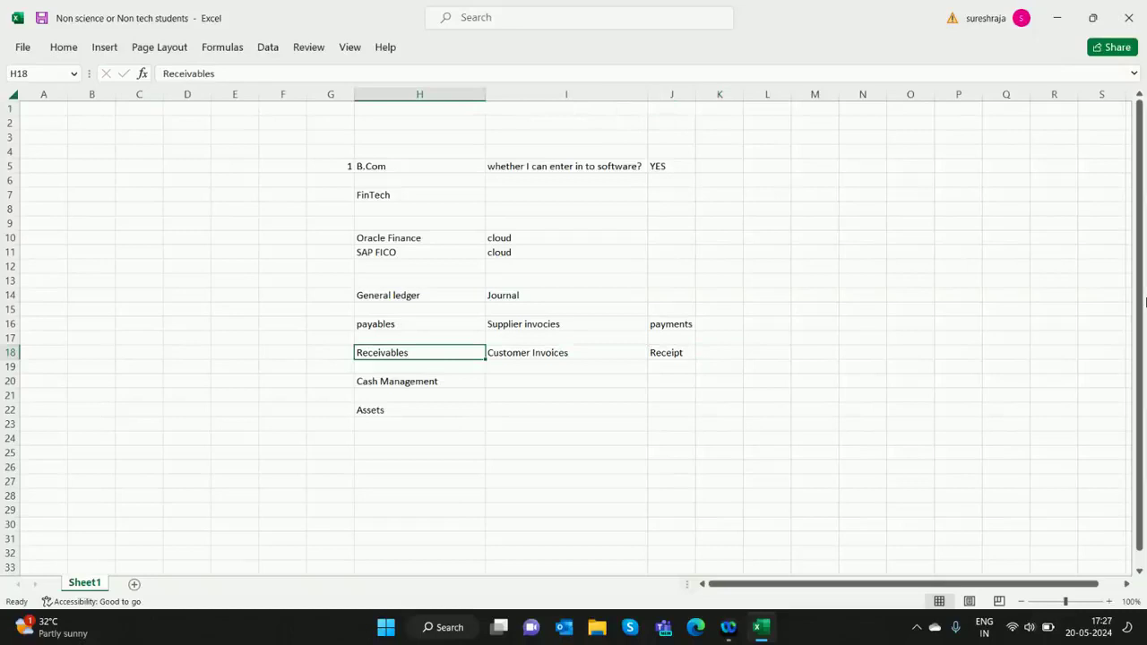
pyautogui.press('Down')
pyautogui.press('Down')
pyautogui.press('Right')
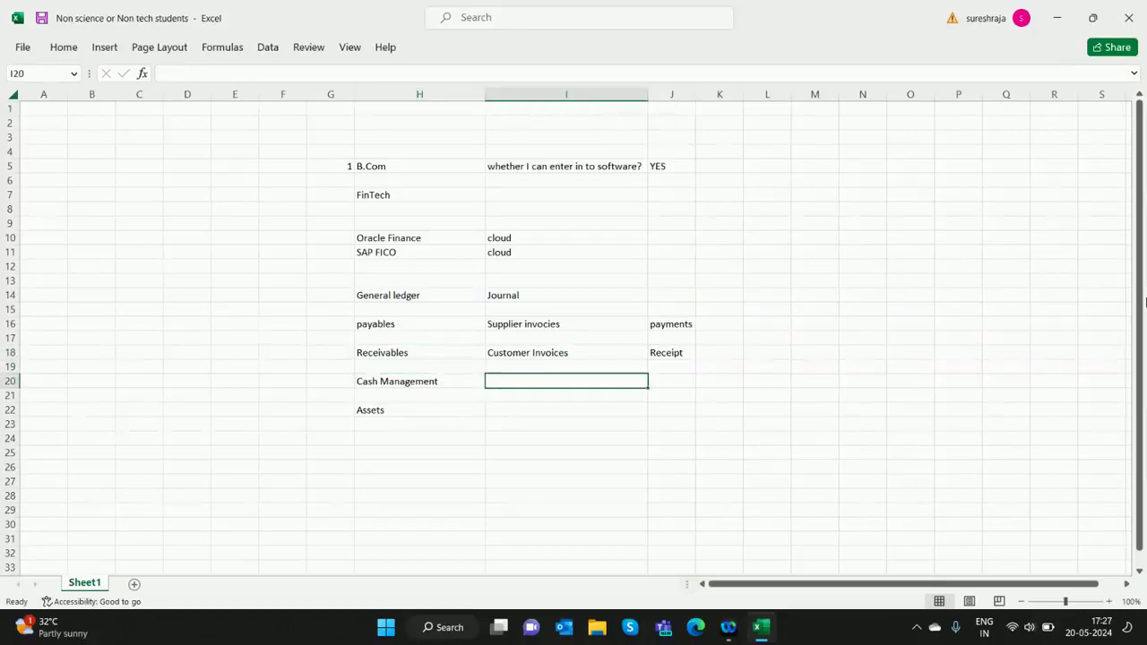
pyautogui.write('Bank reconciliatio')
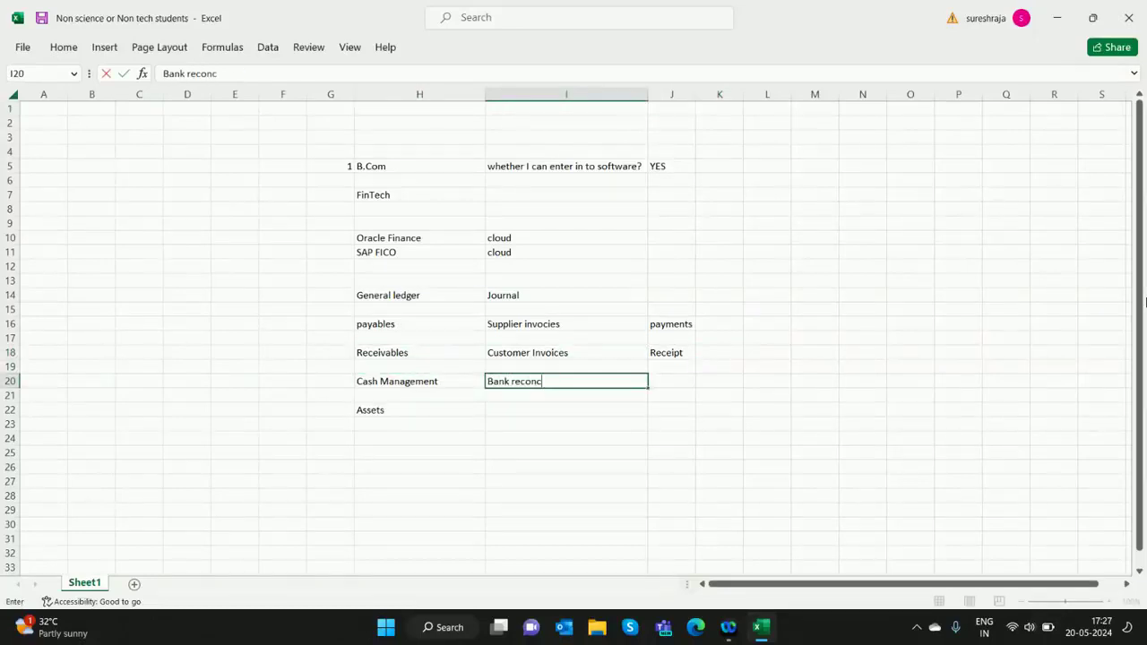
pyautogui.write('n')
pyautogui.press('Tab')
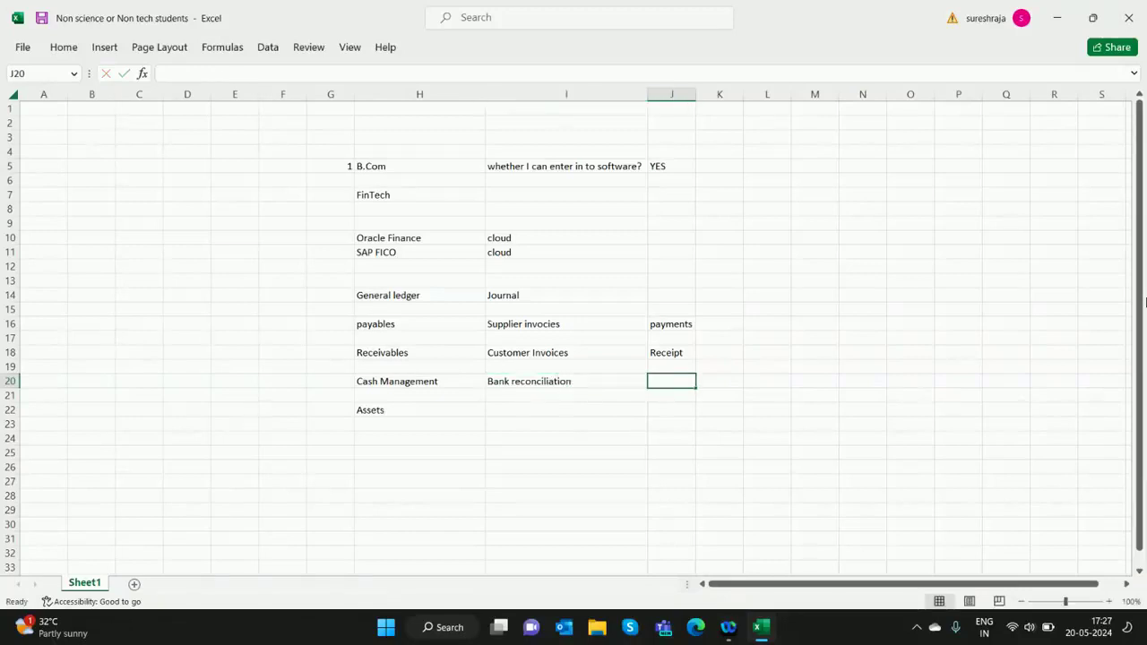
pyautogui.press('Left')
pyautogui.press('Left')
pyautogui.press('Left')
pyautogui.press('Down')
pyautogui.press('Down')
pyautogui.press('Right')
pyautogui.press('Right')
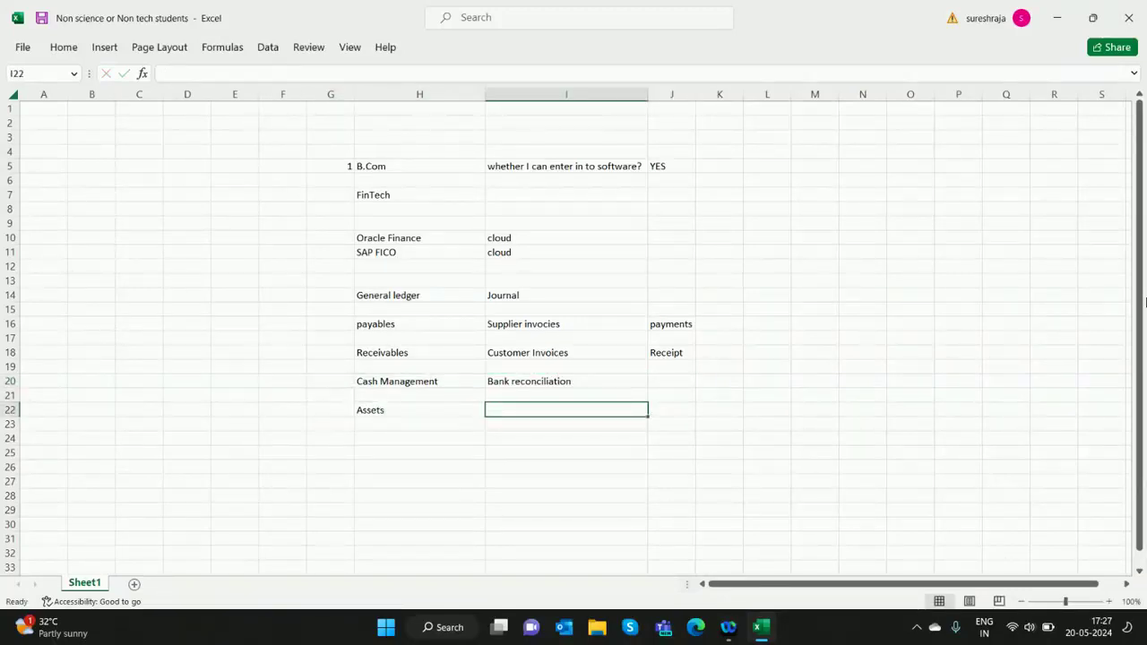
pyautogui.write('Purcha')
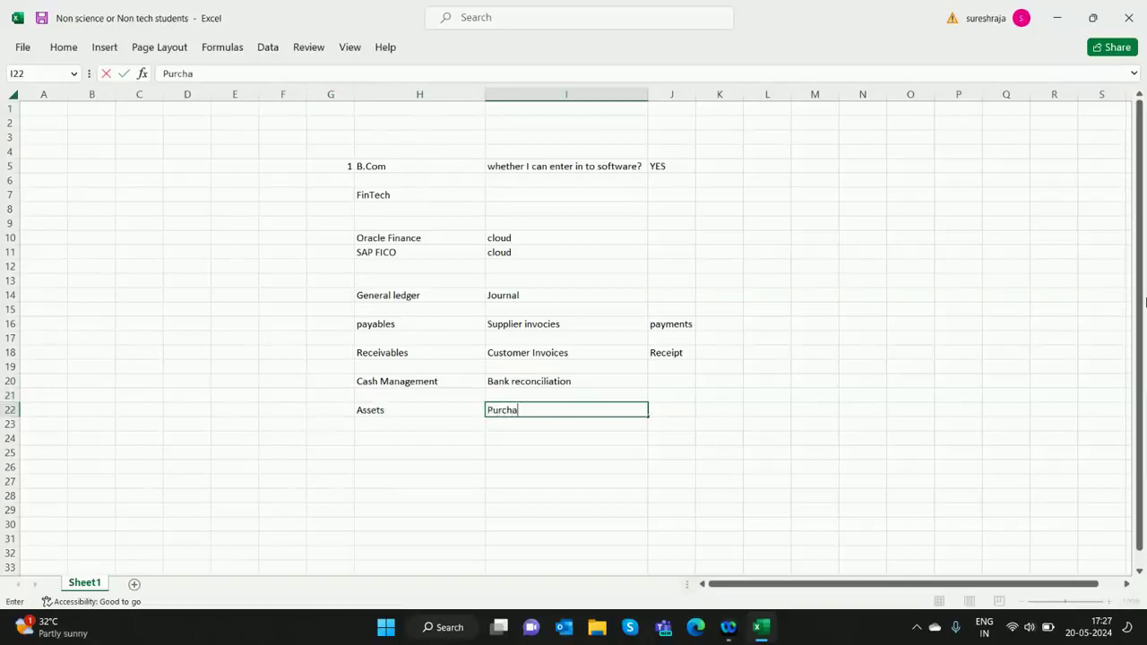
pyautogui.write('se, sale ')
pyautogui.write(',')
pyautogui.write(' catego')
pyautogui.write('ry')
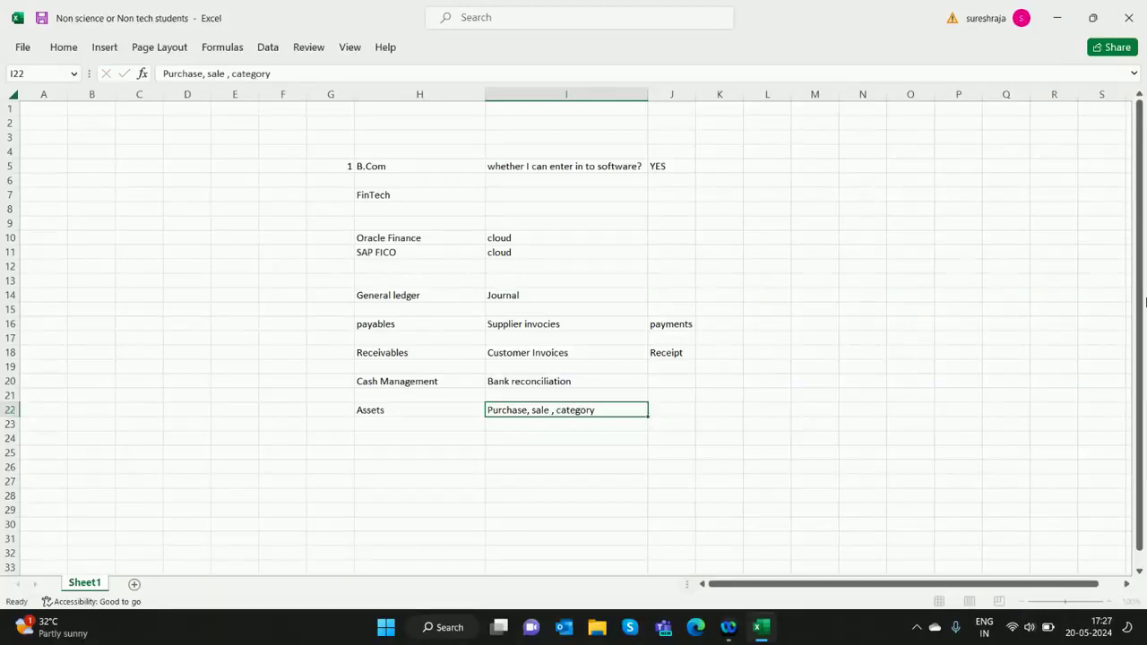
pyautogui.press('Return')
# Replace FinTech in H7 with 'It doesn't involve any coding', then switch to Edge.
pyautogui.press('Up')
pyautogui.press('Up')
pyautogui.press('Up')
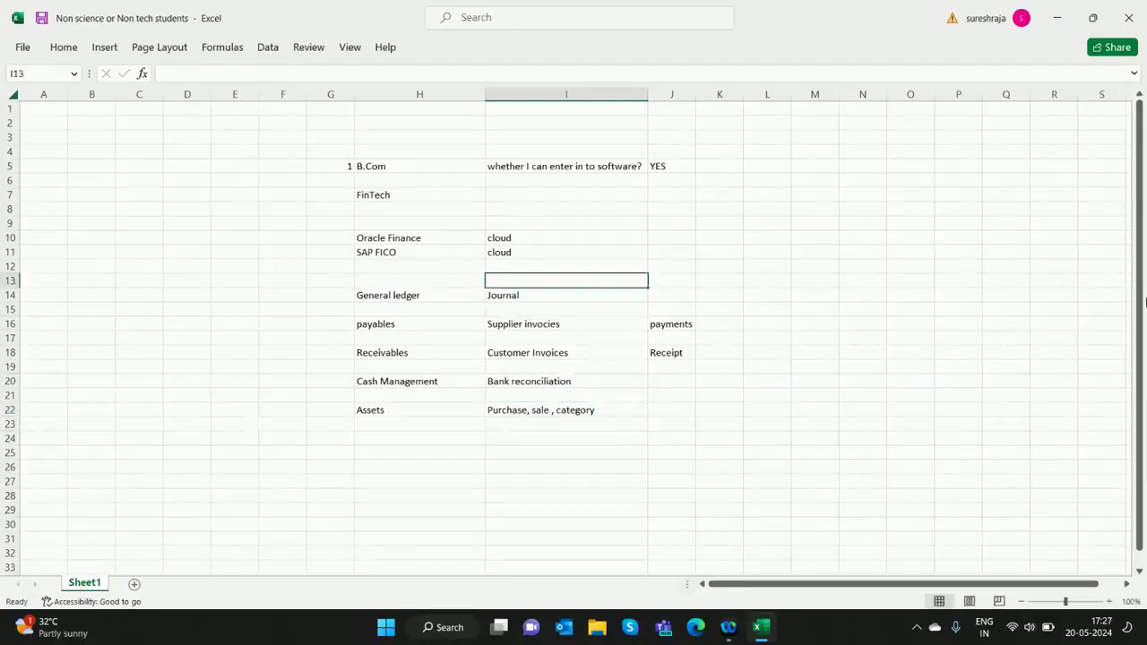
pyautogui.press('Down')
pyautogui.press('Down')
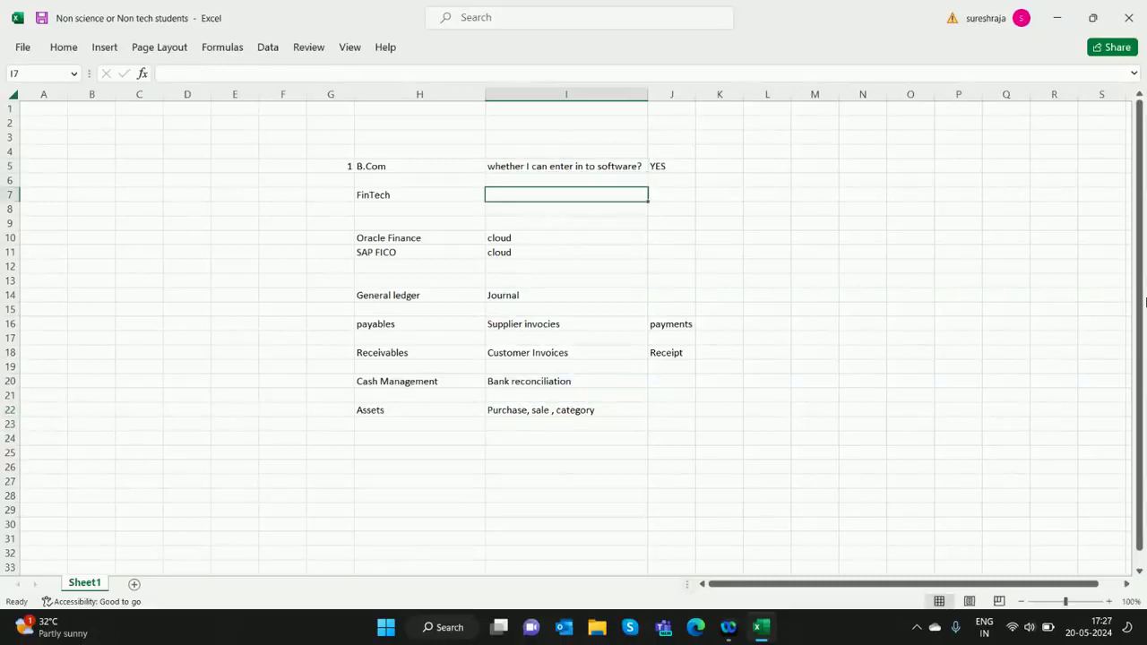
pyautogui.press('Up')
pyautogui.press('Down')
pyautogui.press('Left')
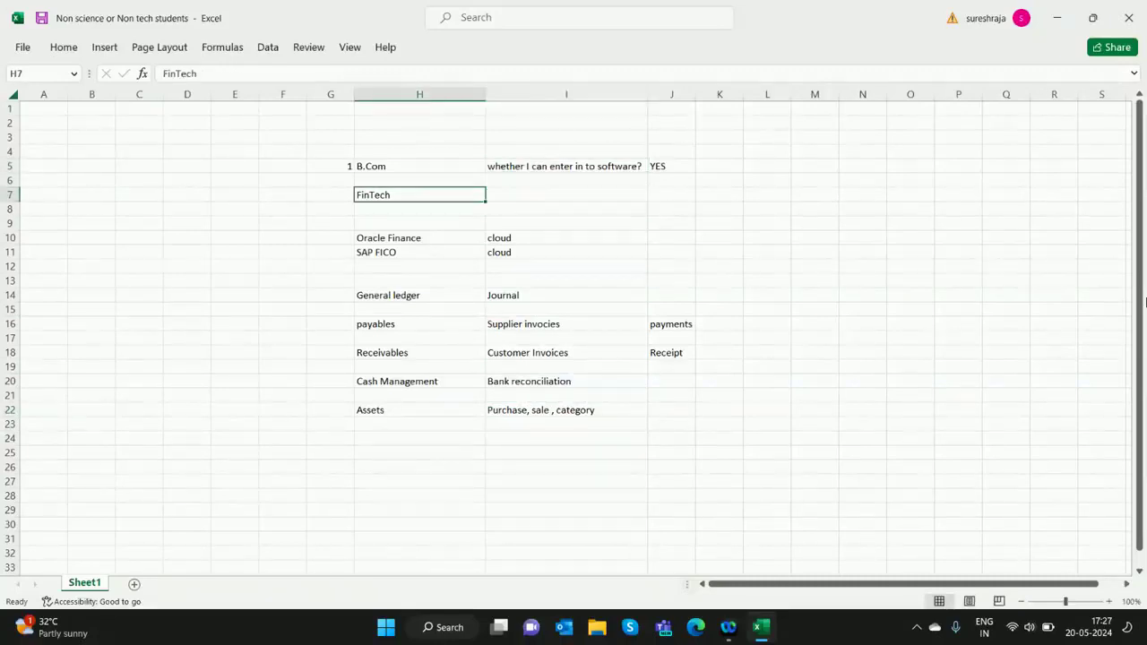
pyautogui.press('Delete')
pyautogui.write('It')
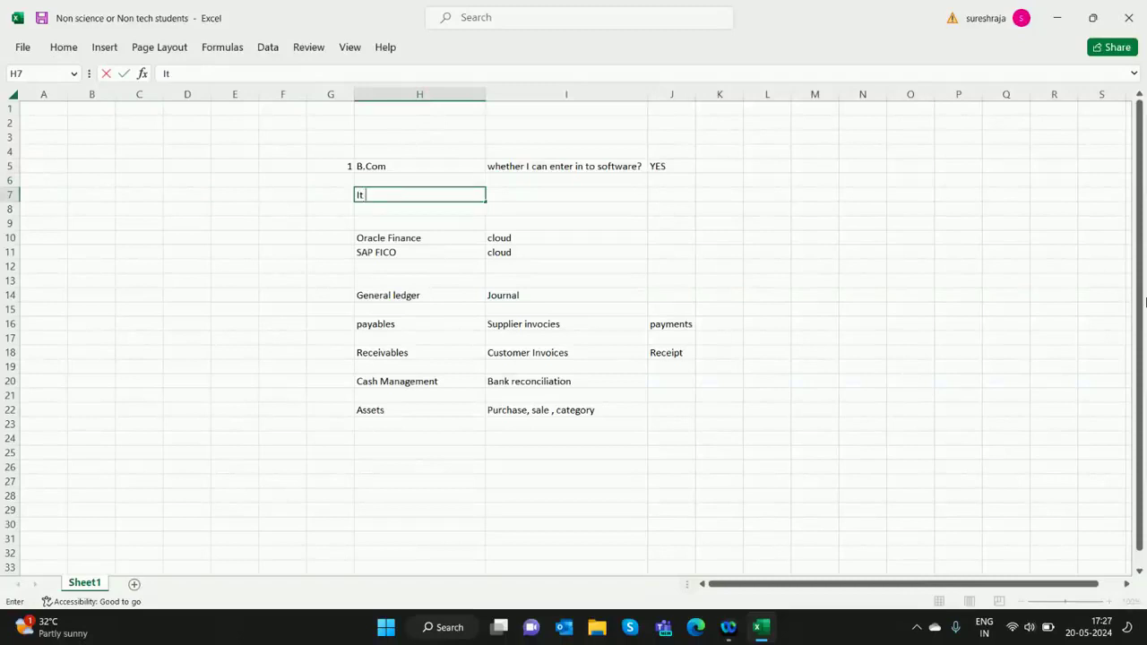
pyautogui.write(" doesn't inv")
pyautogui.write('olve any coding')
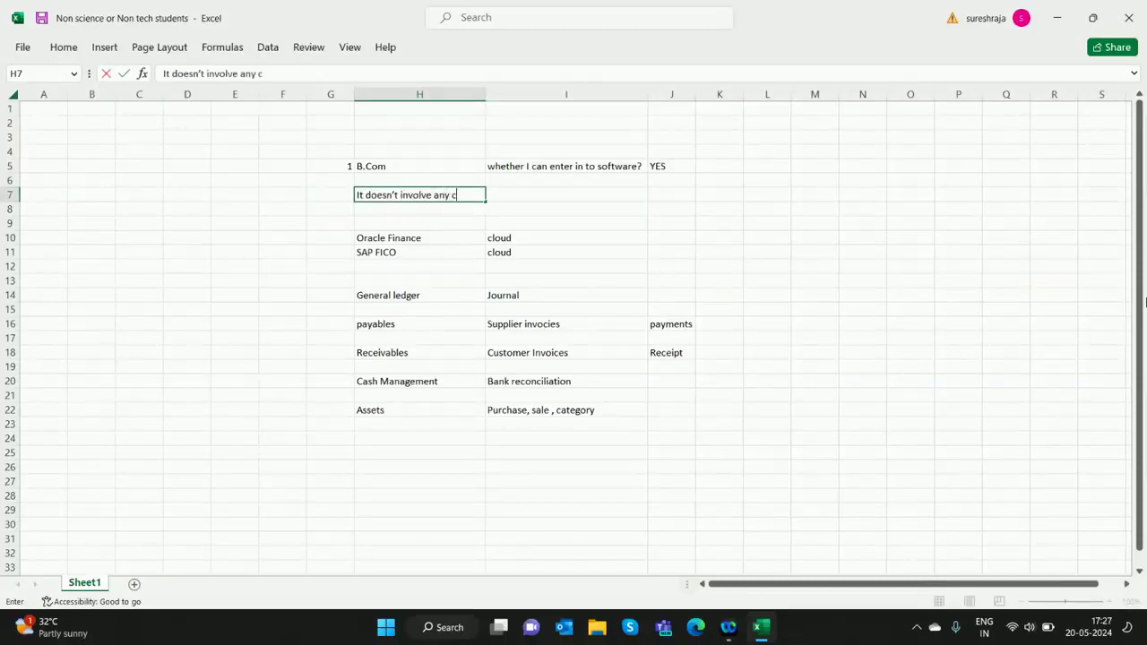
pyautogui.press('Return')
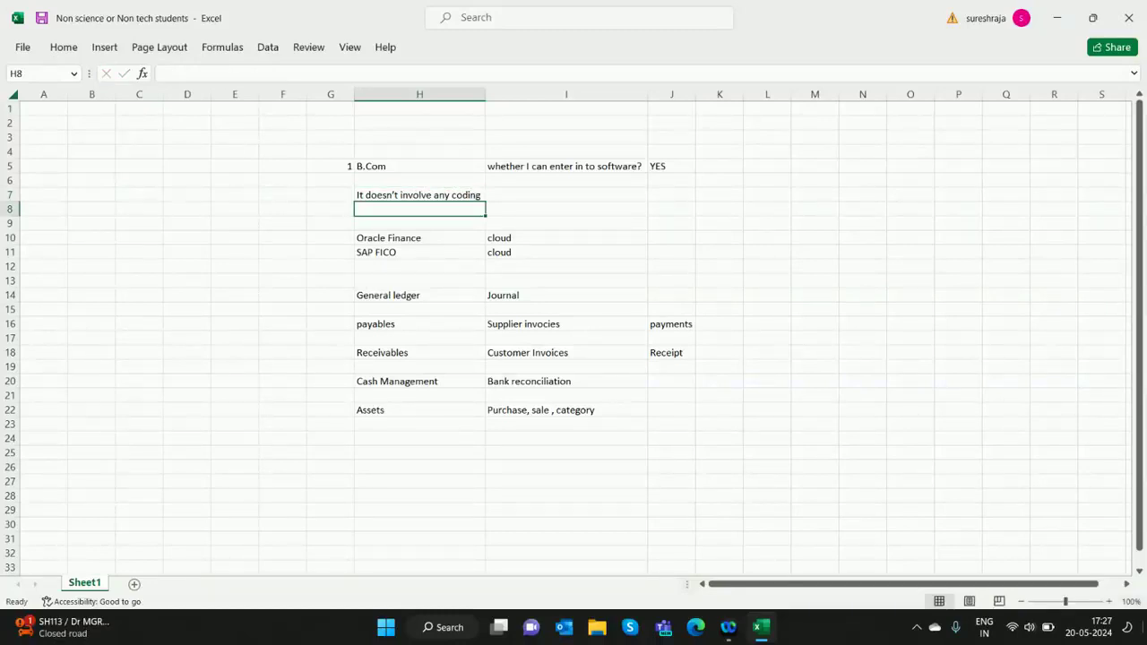
pyautogui.click(696, 627)
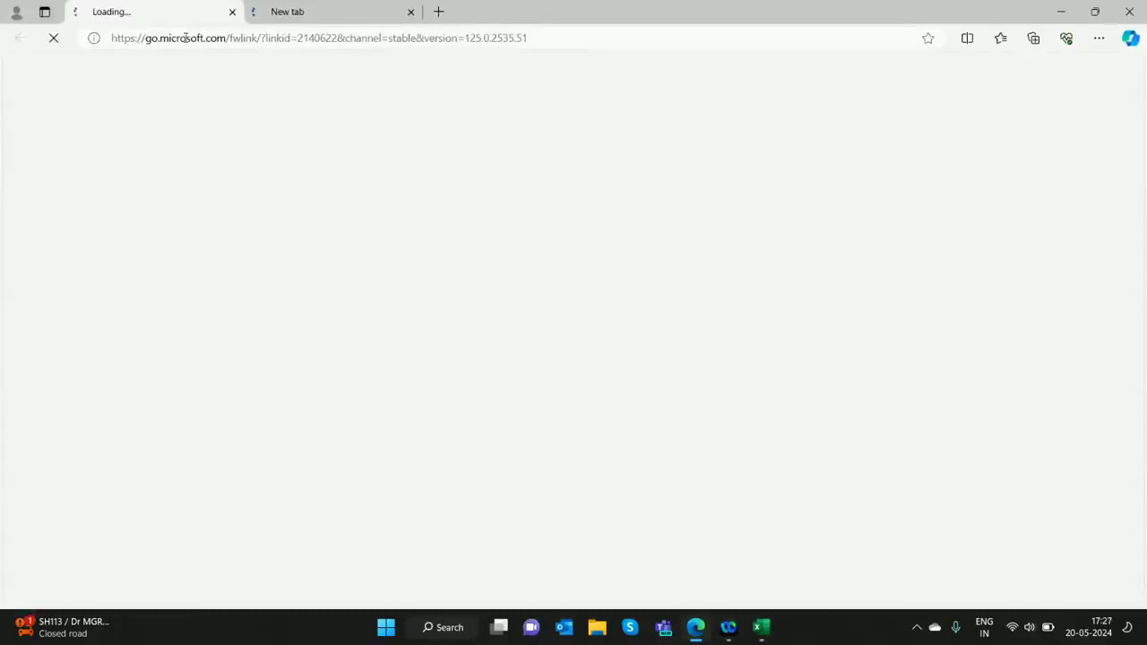
# Try loading ww.traint.in in Edge, then minimise the browser after the error page.
pyautogui.click(186, 37)
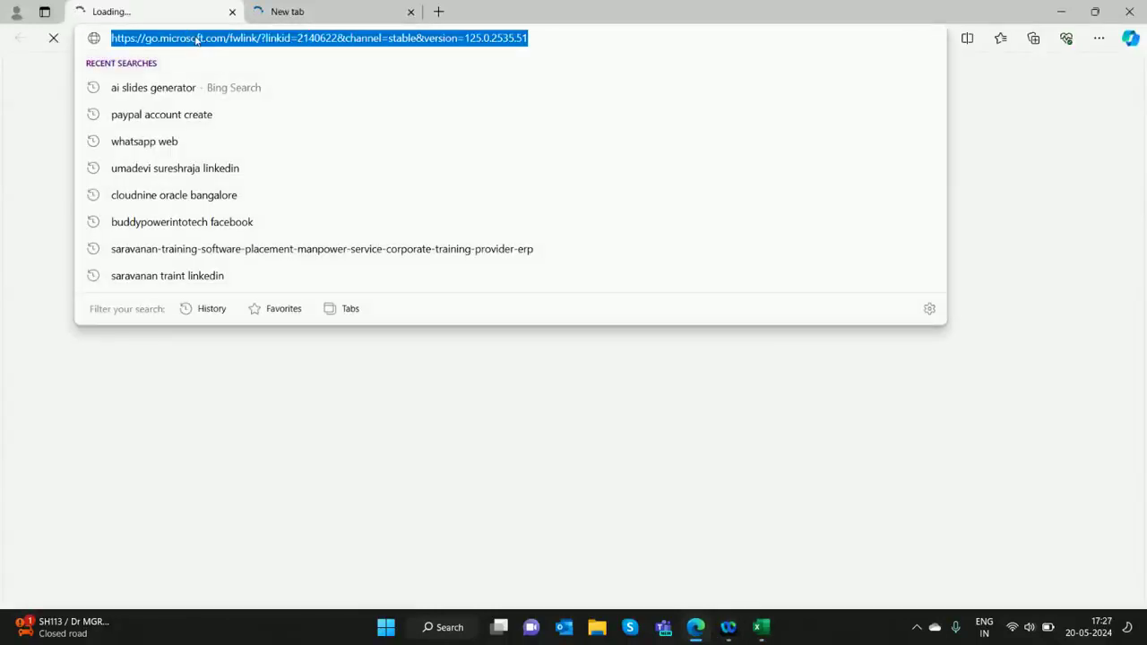
pyautogui.write('ww')
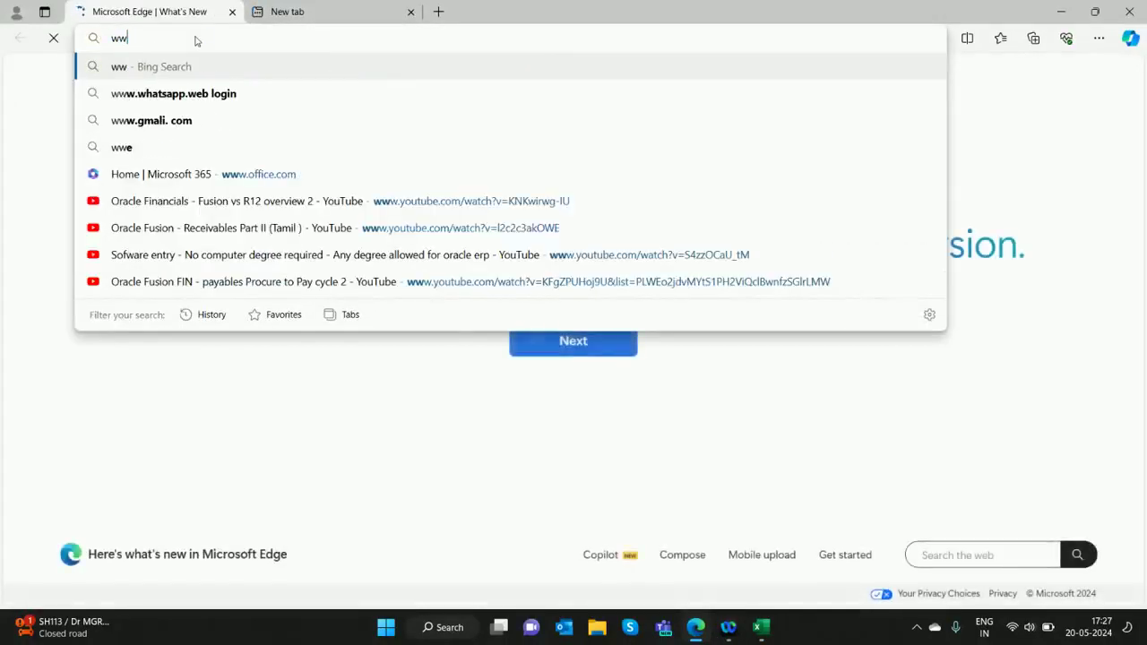
pyautogui.write('.traini')
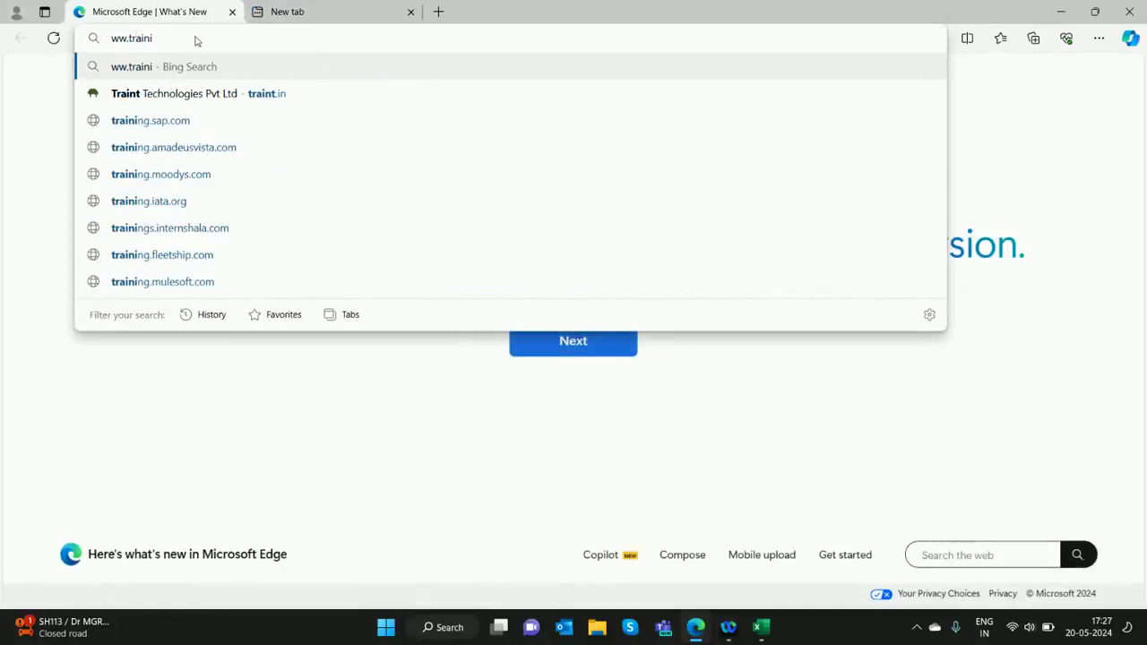
pyautogui.press('BackSpace')
pyautogui.write('.in')
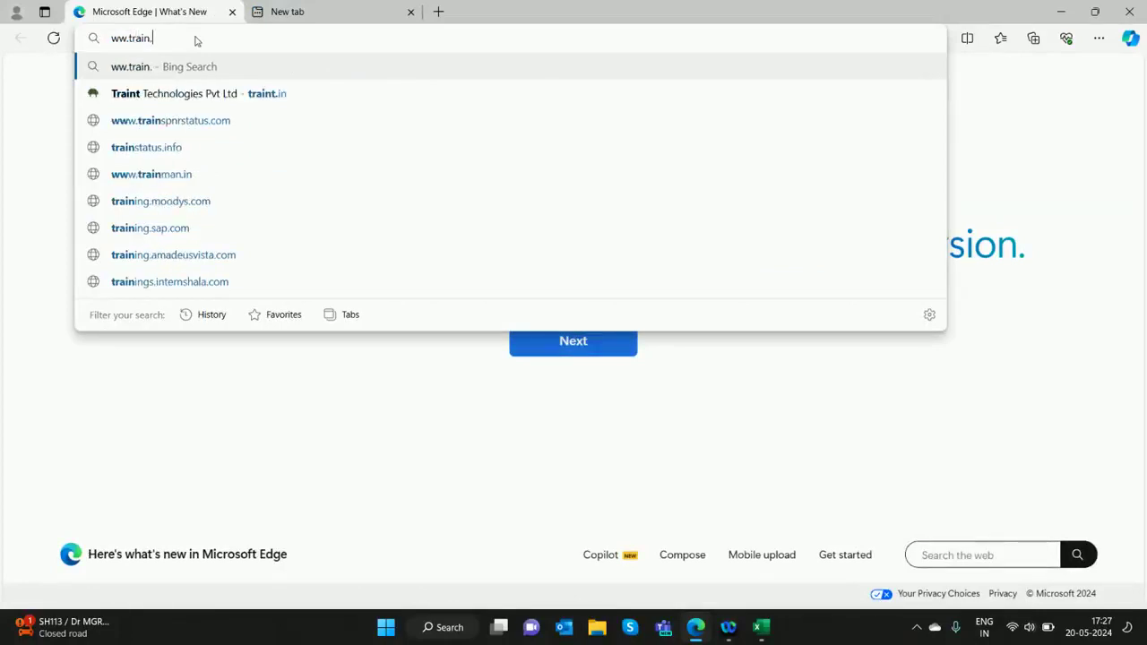
pyautogui.press('BackSpace')
pyautogui.press('BackSpace')
pyautogui.press('BackSpace')
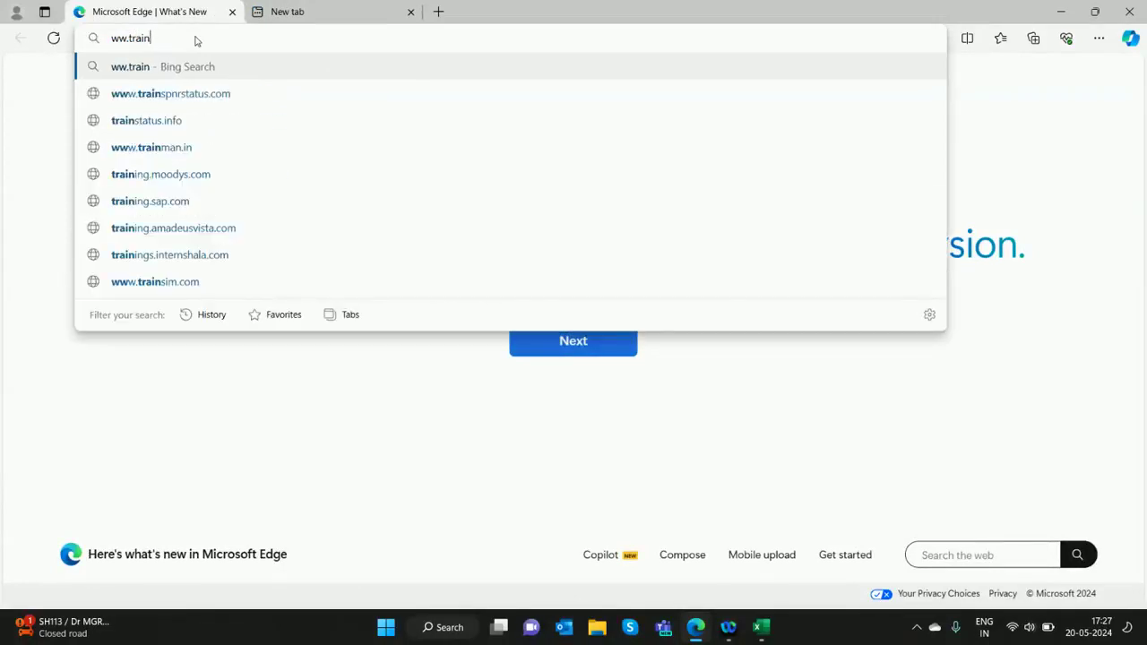
pyautogui.write('t.in')
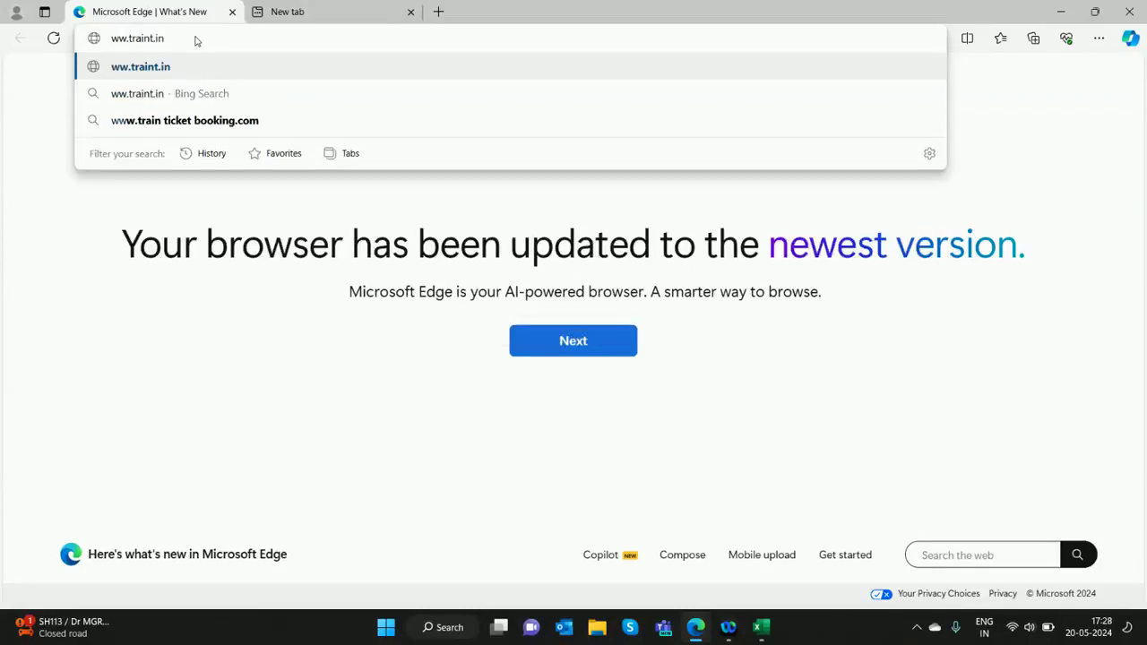
pyautogui.press('Return')
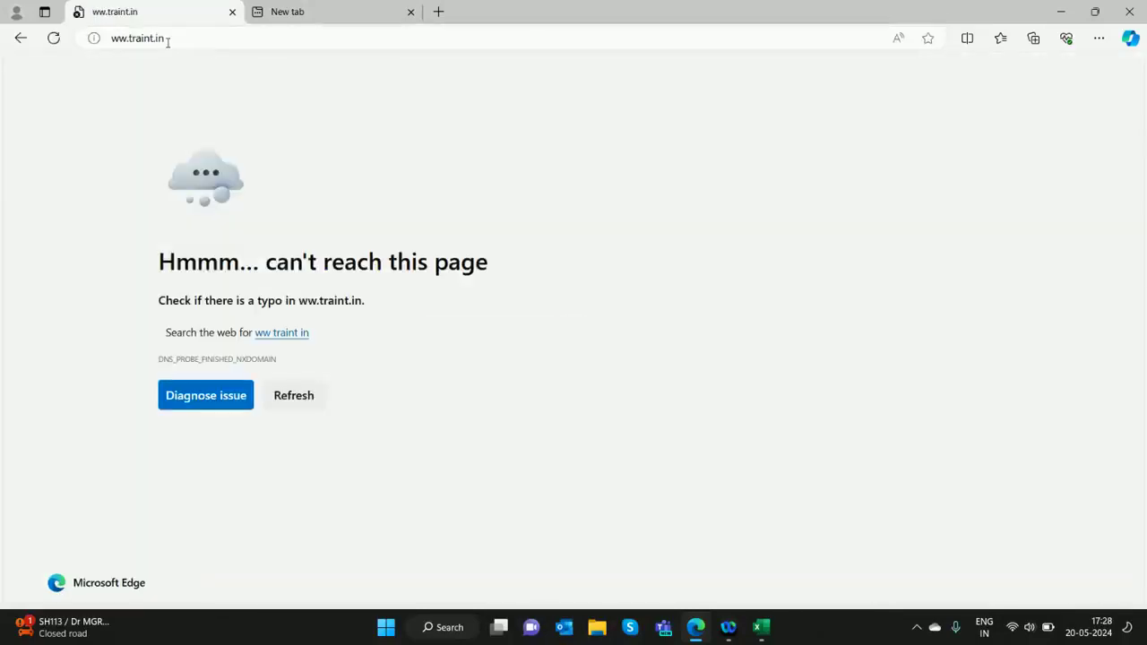
pyautogui.click(168, 39)
pyautogui.click(147, 39)
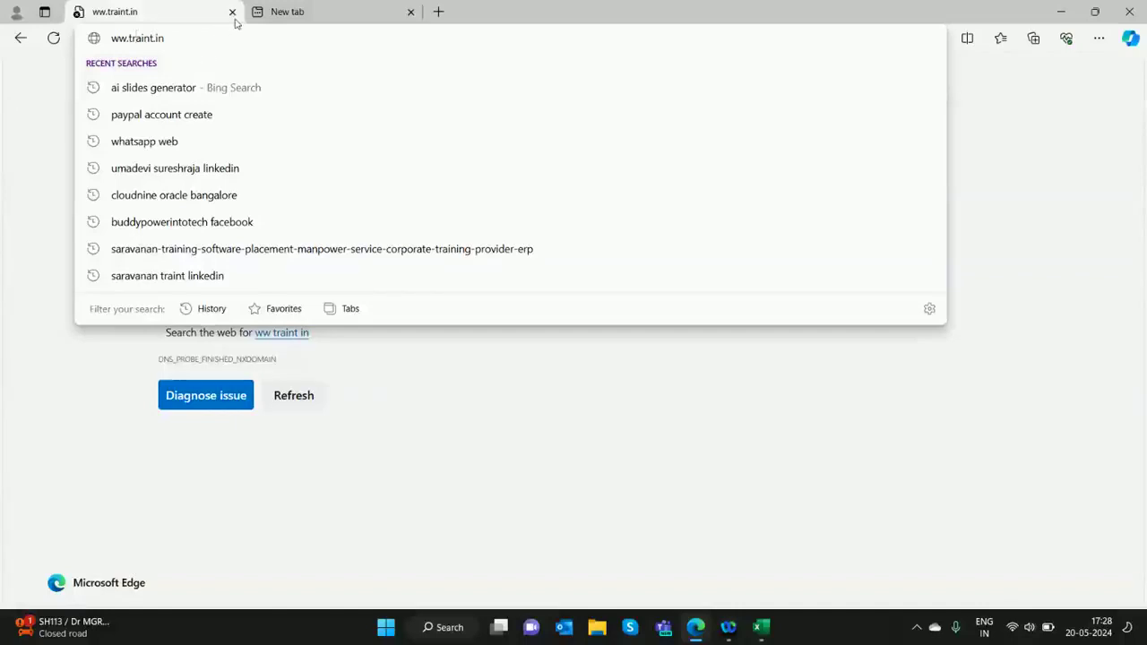
pyautogui.click(1060, 10)
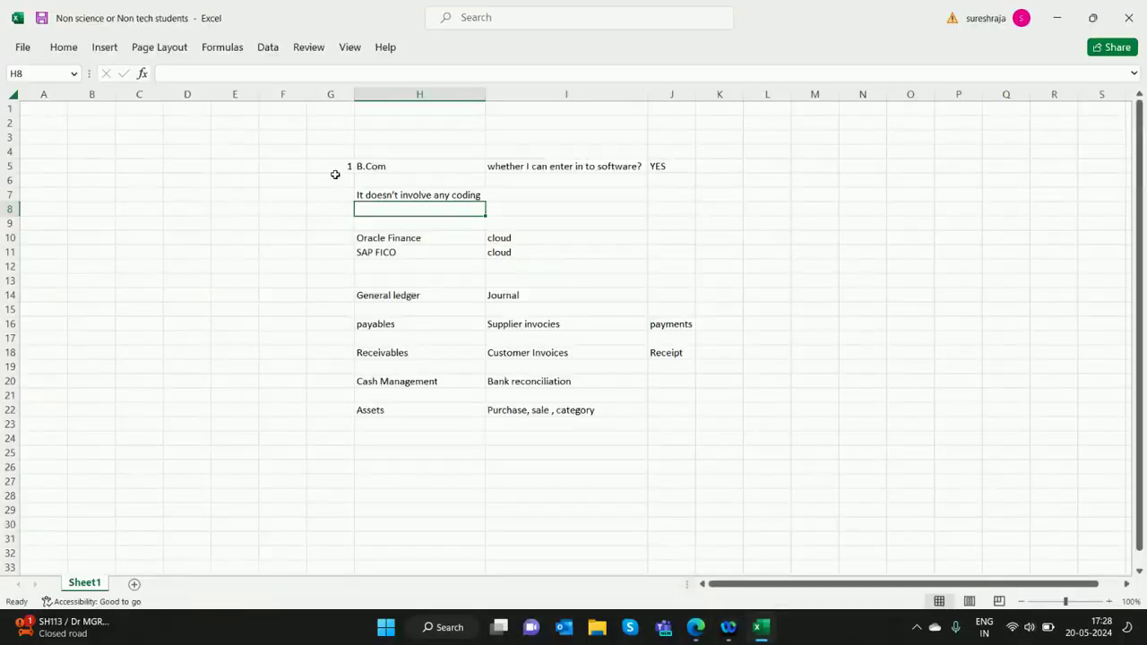
# Enter M.com in H6 below B.Com and CA inter in H4 above it.
pyautogui.click(384, 166)
pyautogui.click(408, 181)
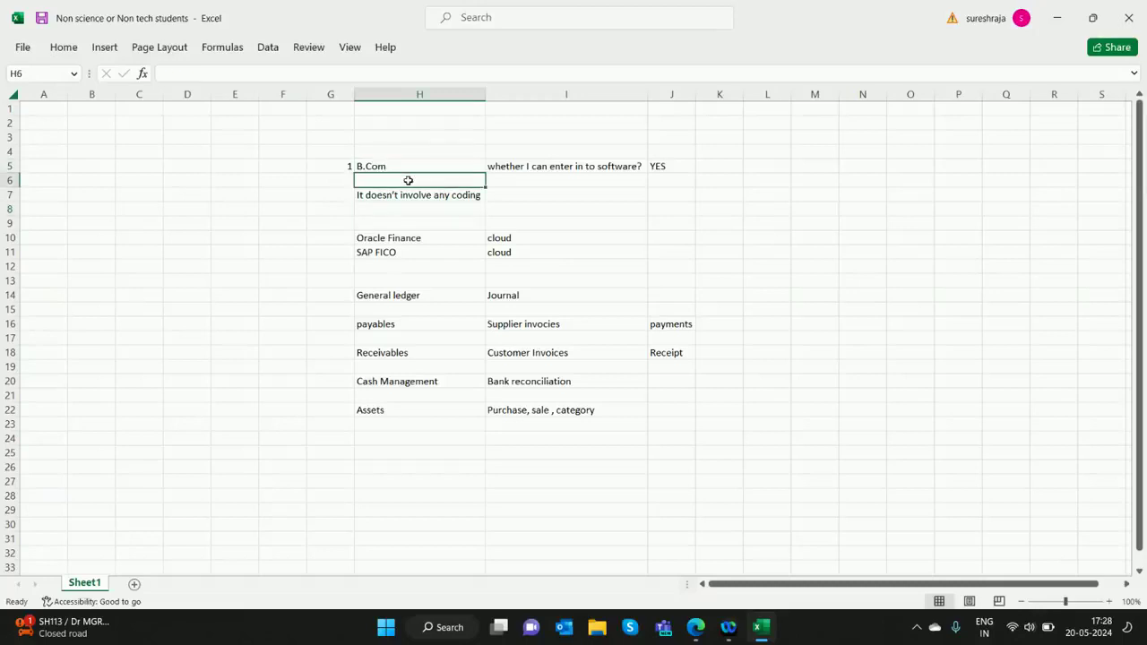
pyautogui.write('M.com')
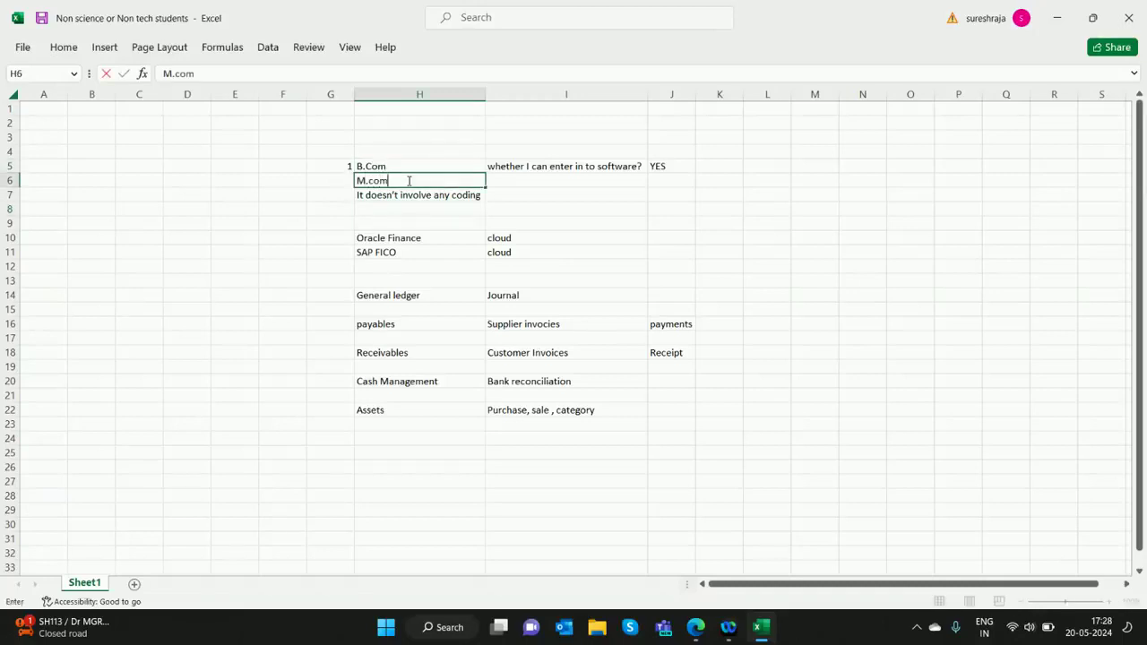
pyautogui.press('Return')
pyautogui.press('Up')
pyautogui.press('Up')
pyautogui.write('C')
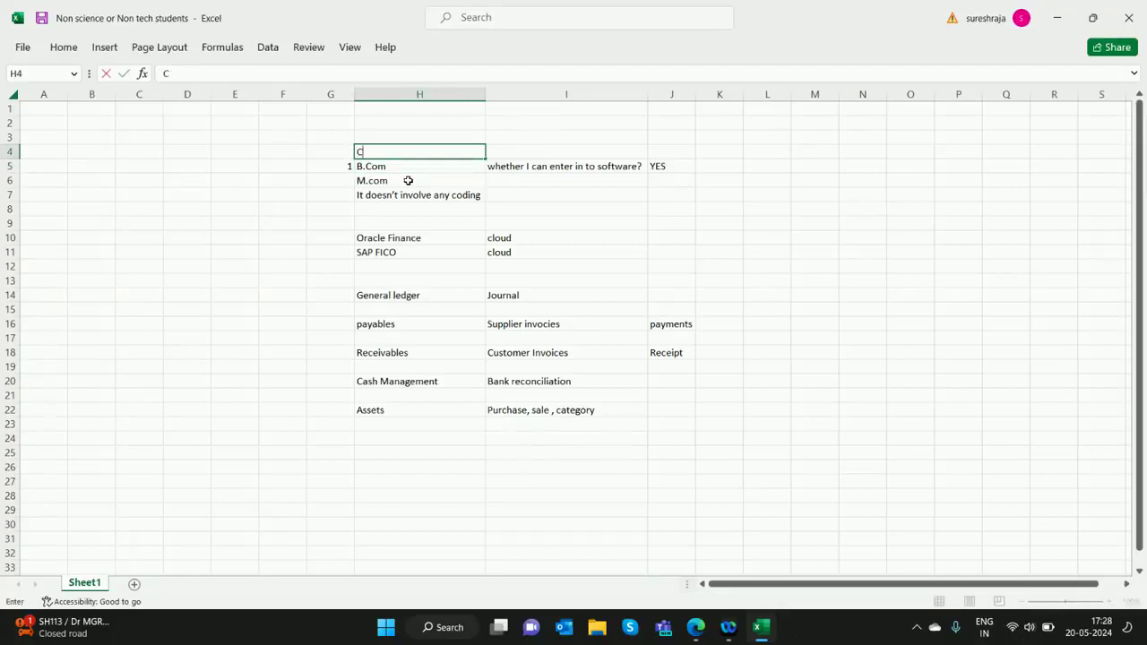
pyautogui.write('A inter')
pyautogui.press('Return')
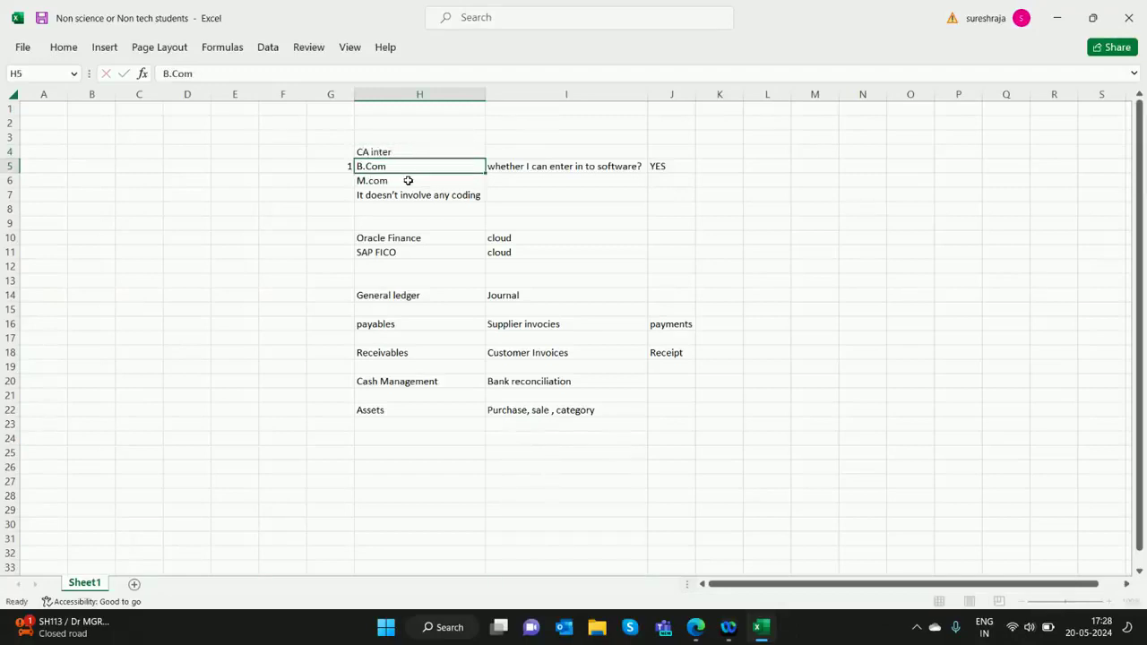
# Enter ICWA inter in H3 and MBA finance in H2 at the top of the list.
pyautogui.press('Up')
pyautogui.press('Up')
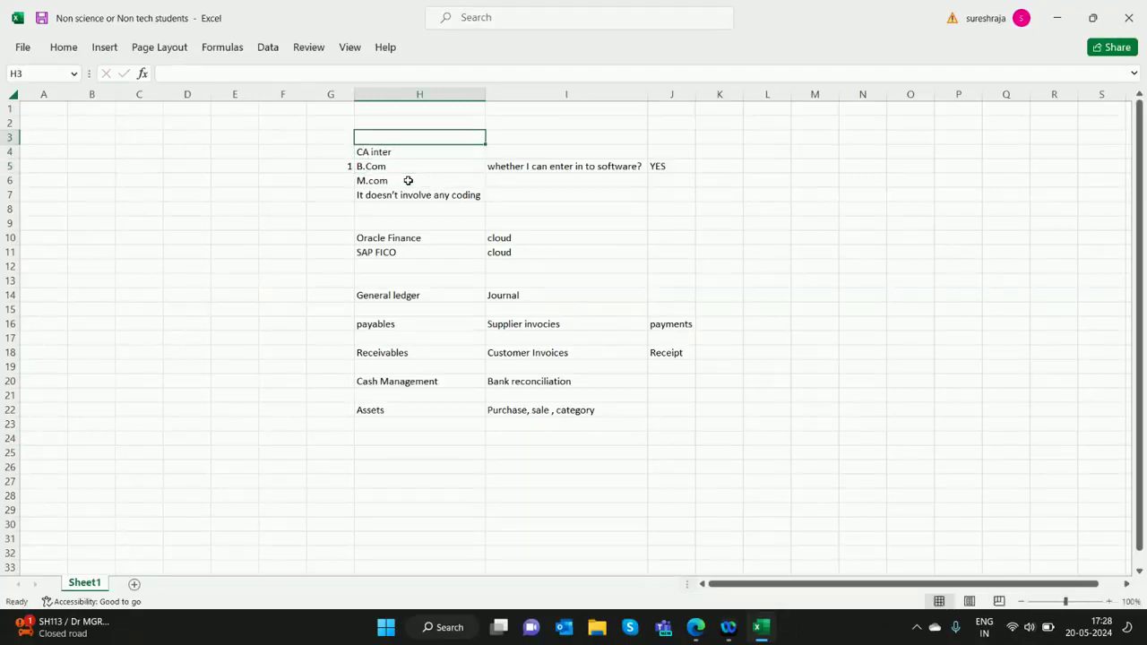
pyautogui.write('ICWA ')
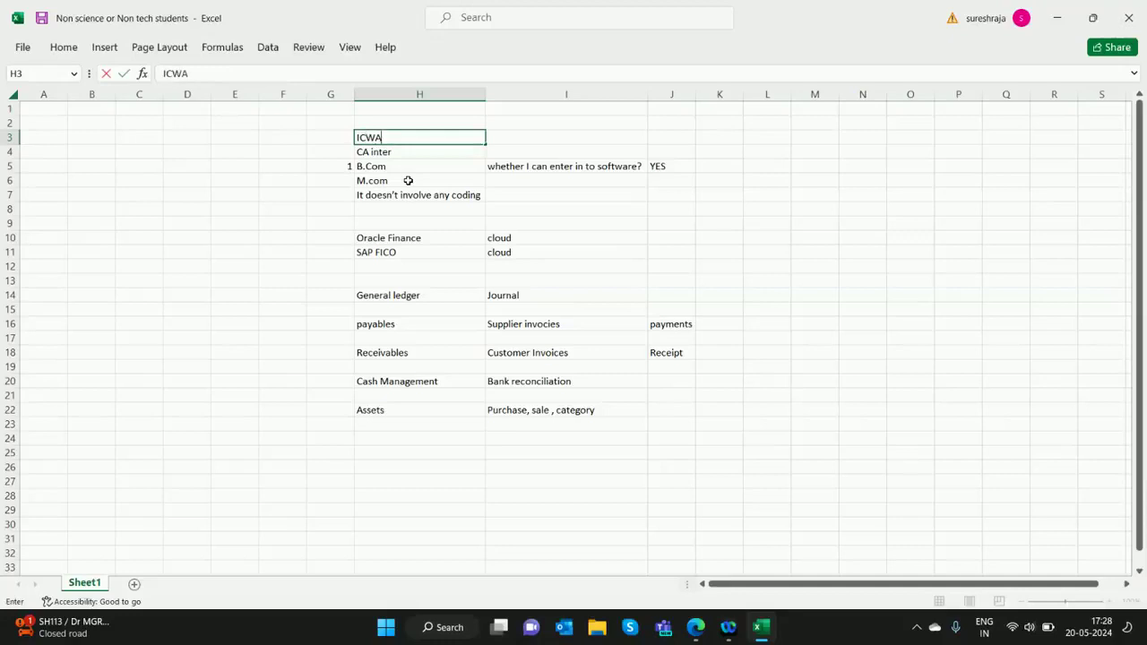
pyautogui.write('inter')
pyautogui.press('Return')
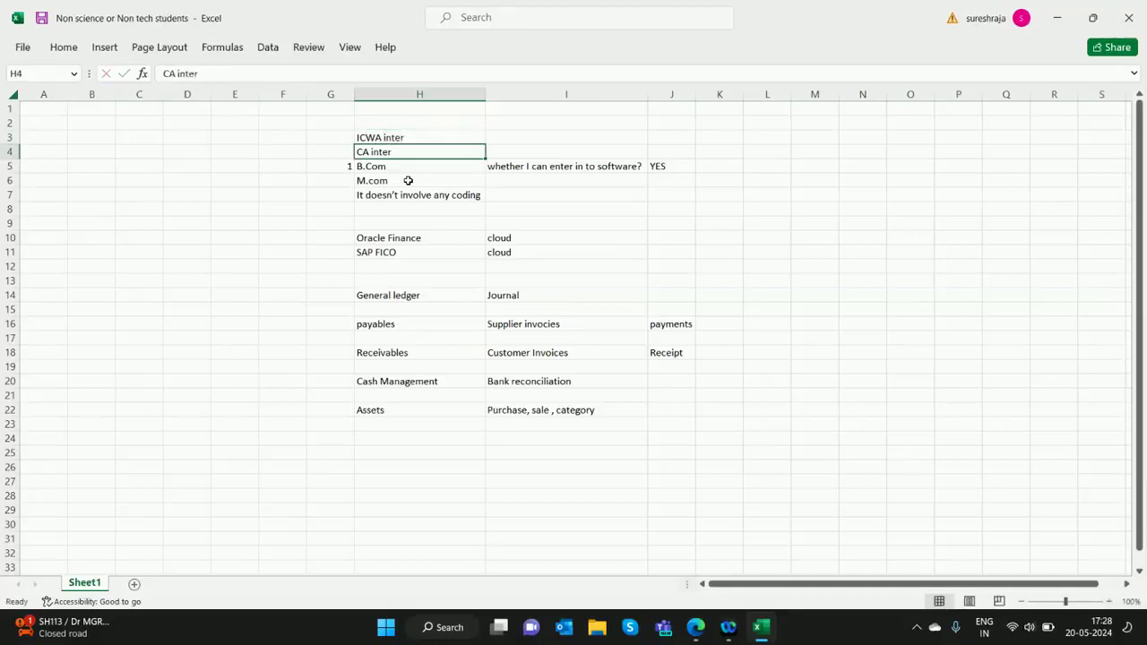
pyautogui.press('Up')
pyautogui.press('Up')
pyautogui.write('M')
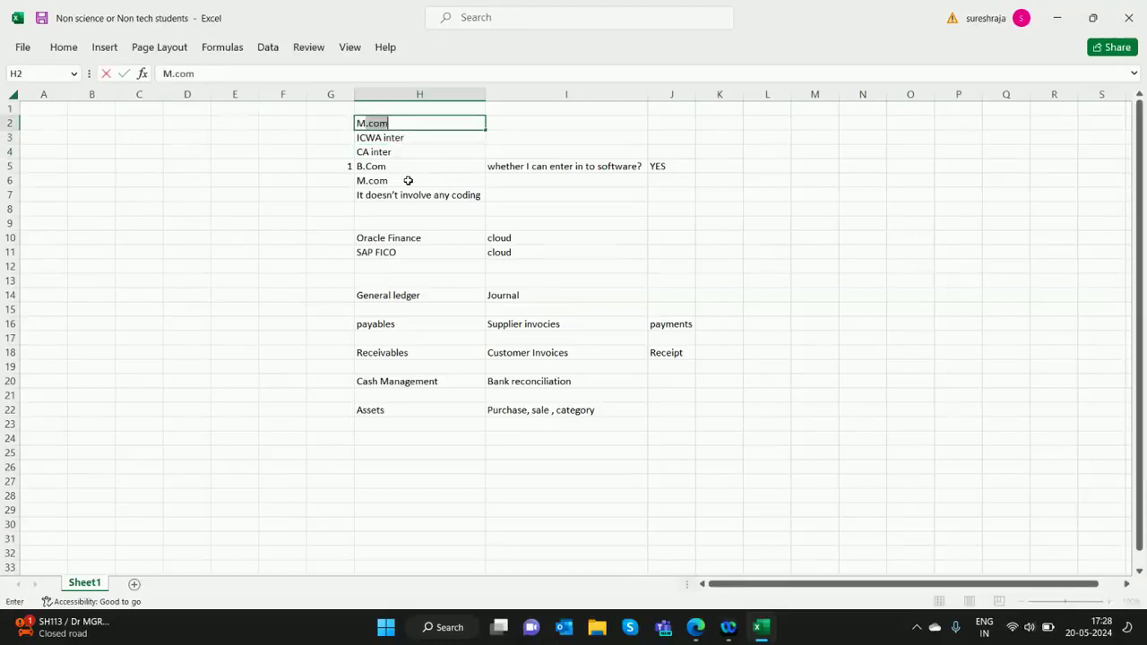
pyautogui.write('BA finance')
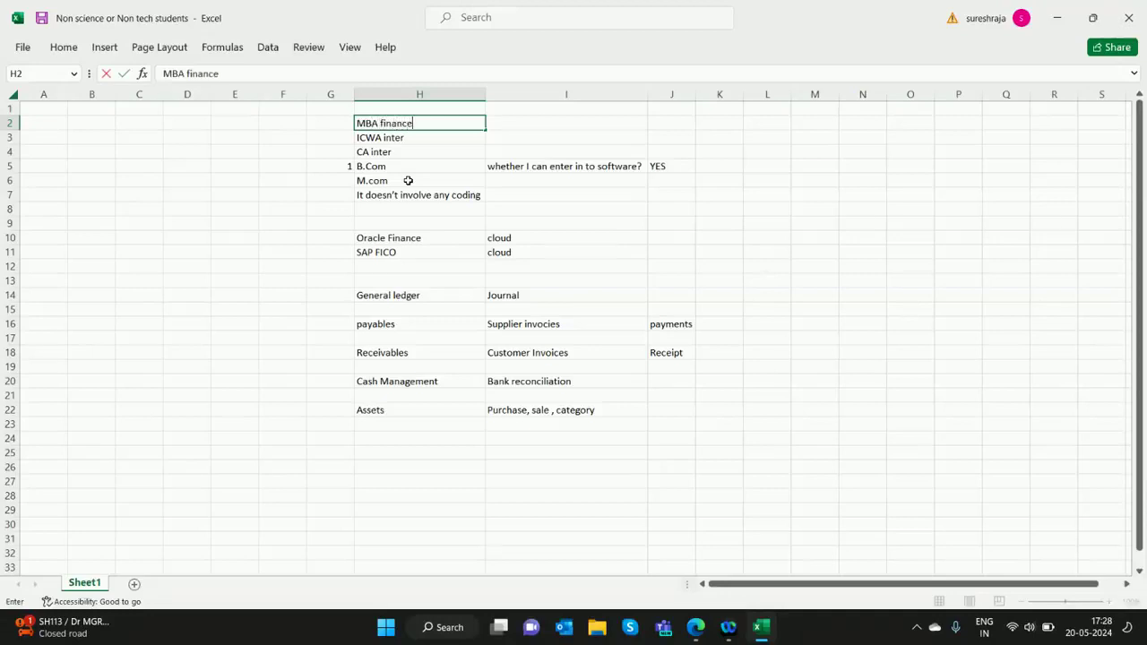
pyautogui.press('Return')
pyautogui.press('Up')
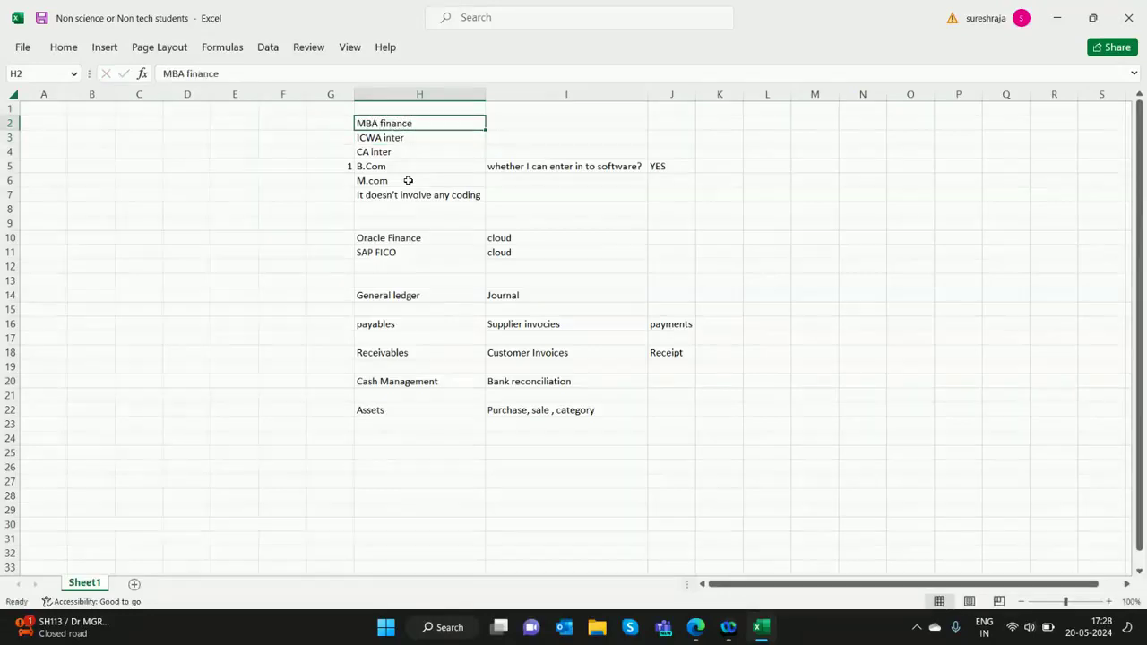
pyautogui.press('Down')
pyautogui.press('Down')
pyautogui.press('Down')
pyautogui.press('Down')
pyautogui.press('Up')
pyautogui.press('Up')
pyautogui.press('Up')
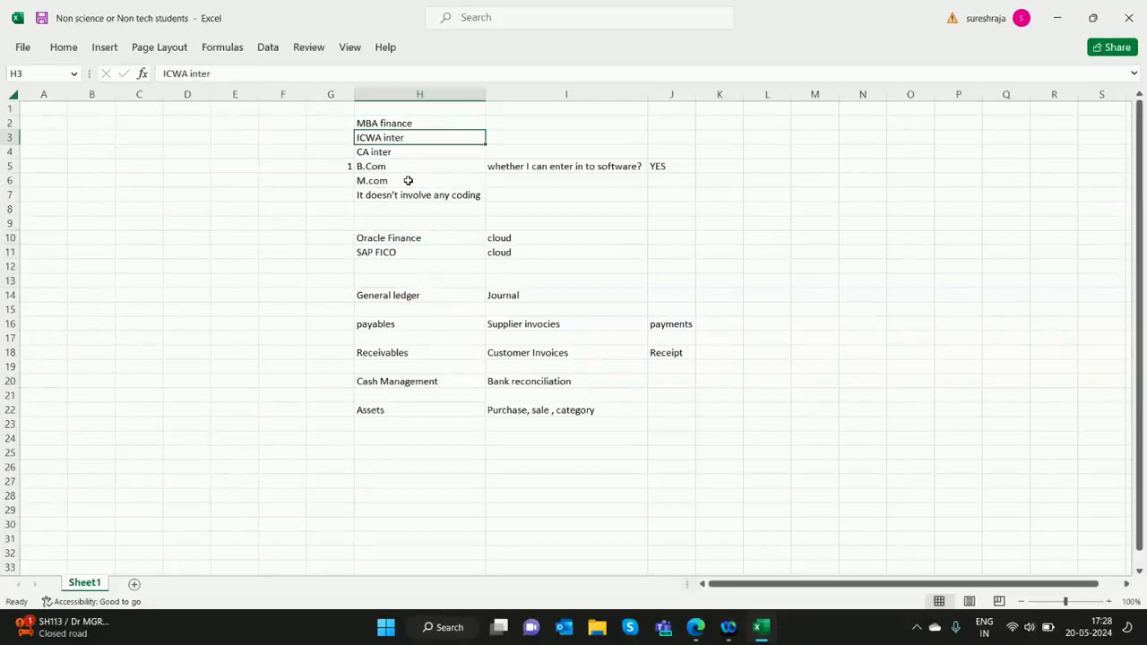
pyautogui.press('Down')
pyautogui.press('Down')
pyautogui.press('Down')
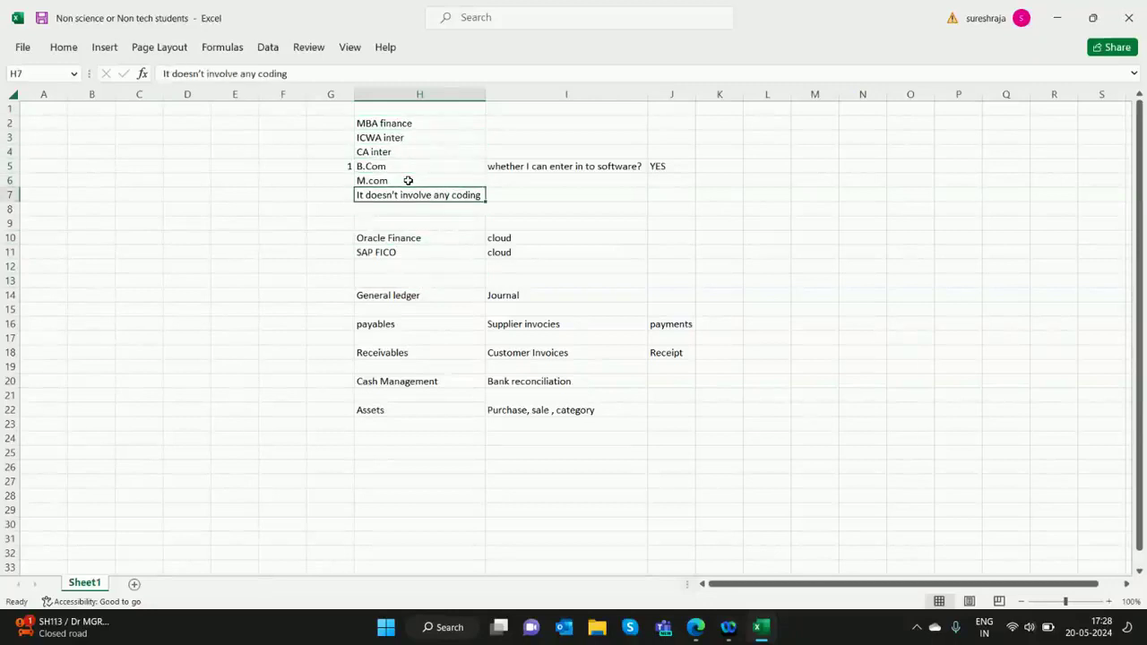
# Type BBA into F5 and B.Com into F6.
pyautogui.press('Up')
pyautogui.press('Up')
pyautogui.press('Left')
pyautogui.press('Left')
pyautogui.write('BBA')
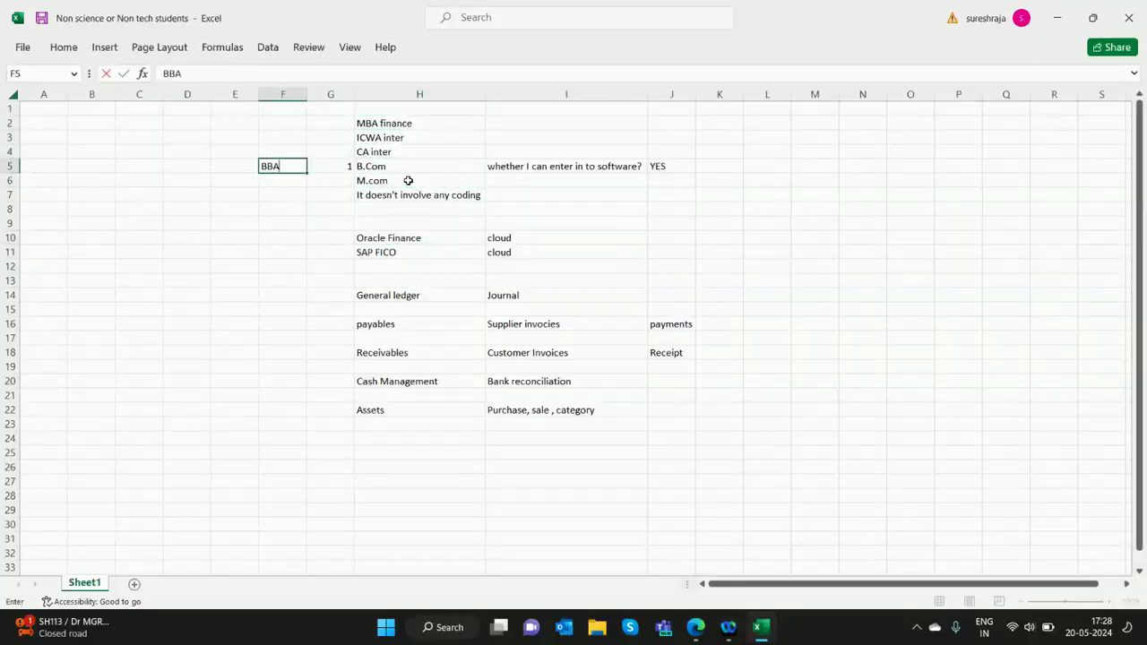
pyautogui.press('Return')
pyautogui.write('B.Com')
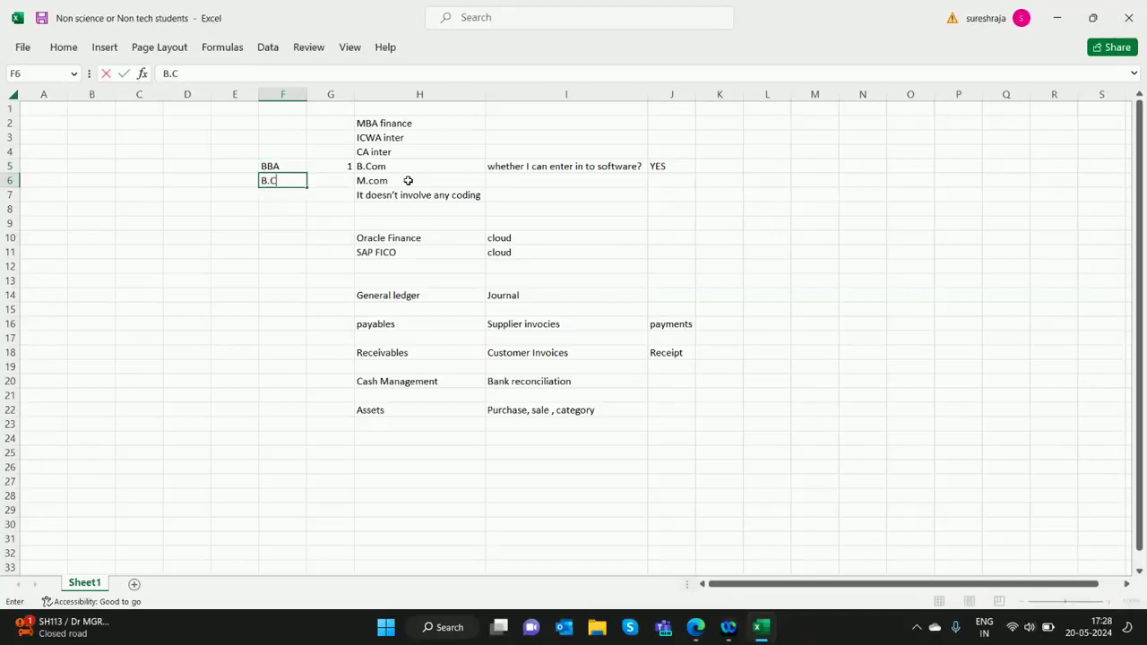
pyautogui.press('Return')
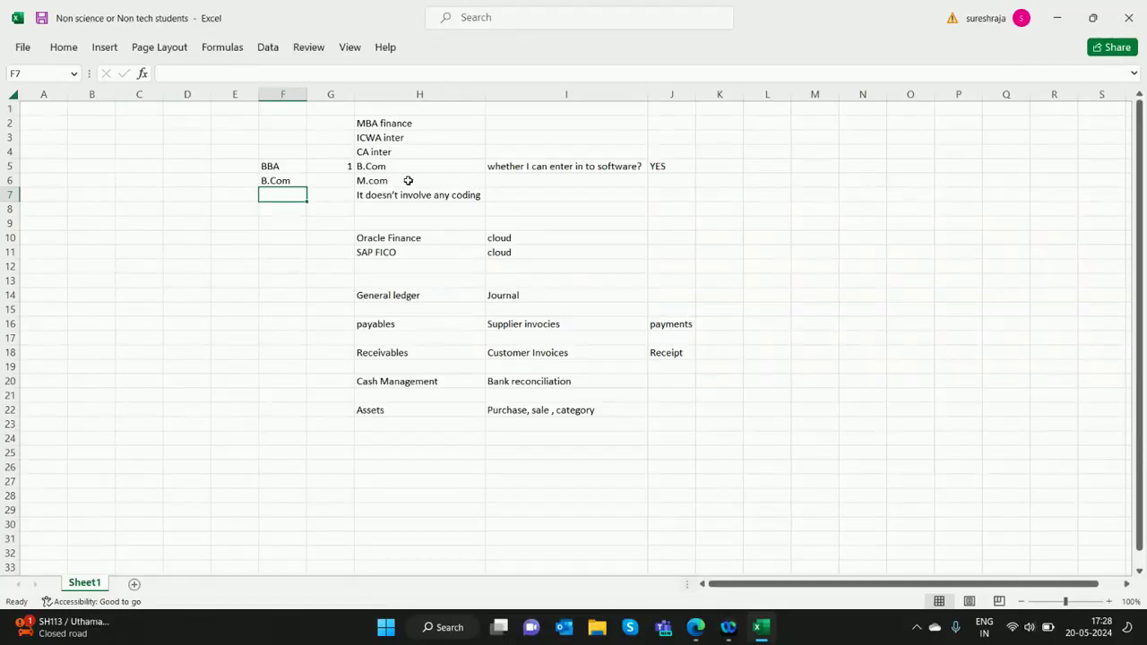
# Enter the regions 'usa middle easet' in F9, 'india' in F10 and 'europe' in F11.
pyautogui.press('Down')
pyautogui.press('Up')
pyautogui.press('Down')
pyautogui.press('Down')
pyautogui.write('usa mid')
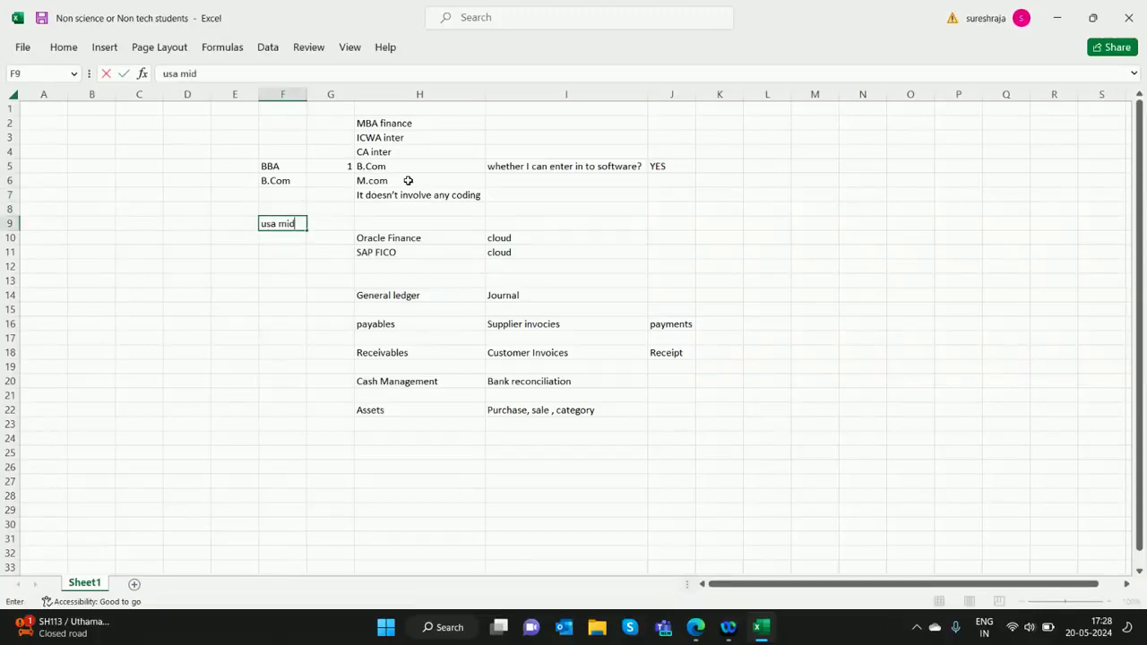
pyautogui.write('dle easet')
pyautogui.press('Return')
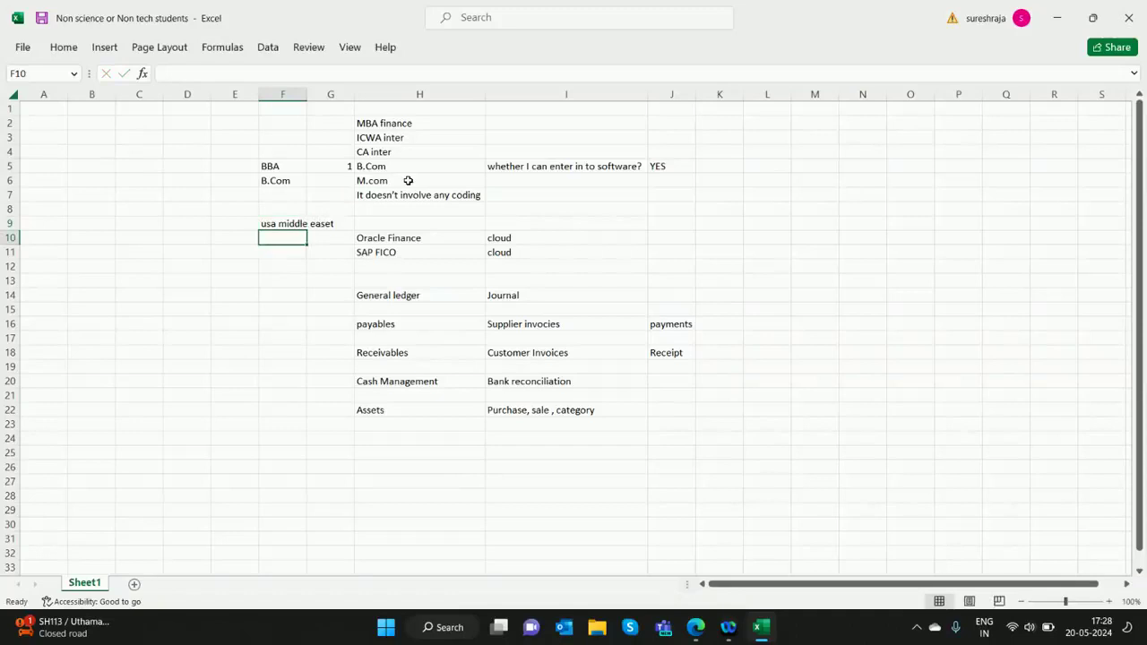
pyautogui.press('Up')
pyautogui.press('Down')
pyautogui.write('india')
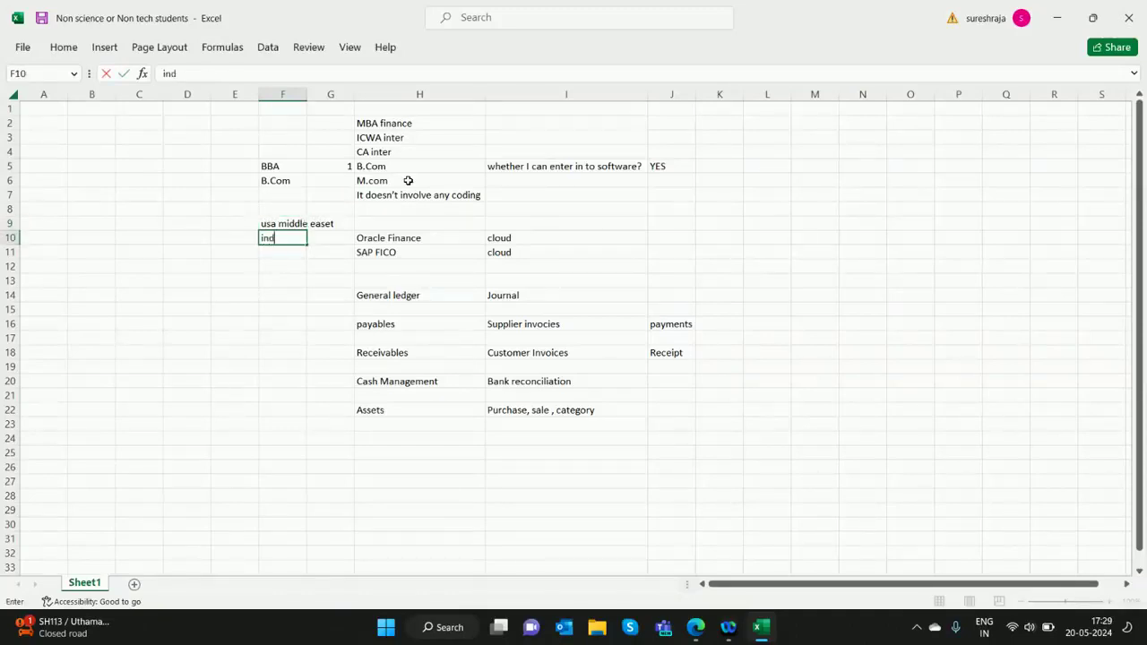
pyautogui.press('Return')
pyautogui.write('eu')
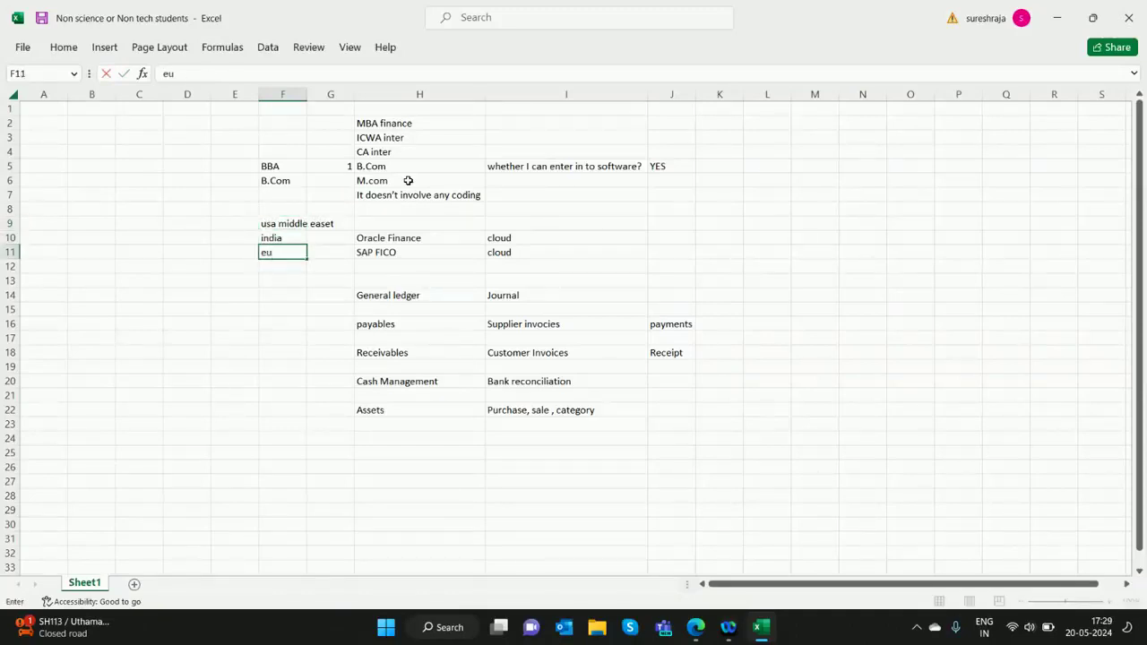
pyautogui.write('rope')
pyautogui.press('Return')
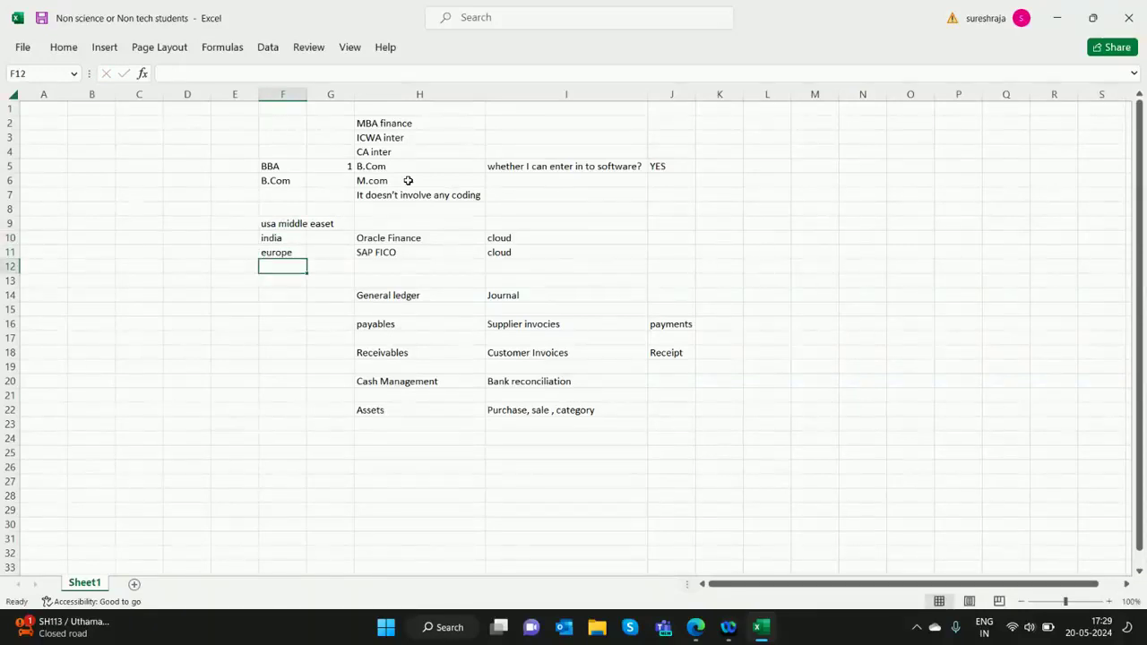
pyautogui.press('Up')
pyautogui.press('Up')
pyautogui.press('Up')
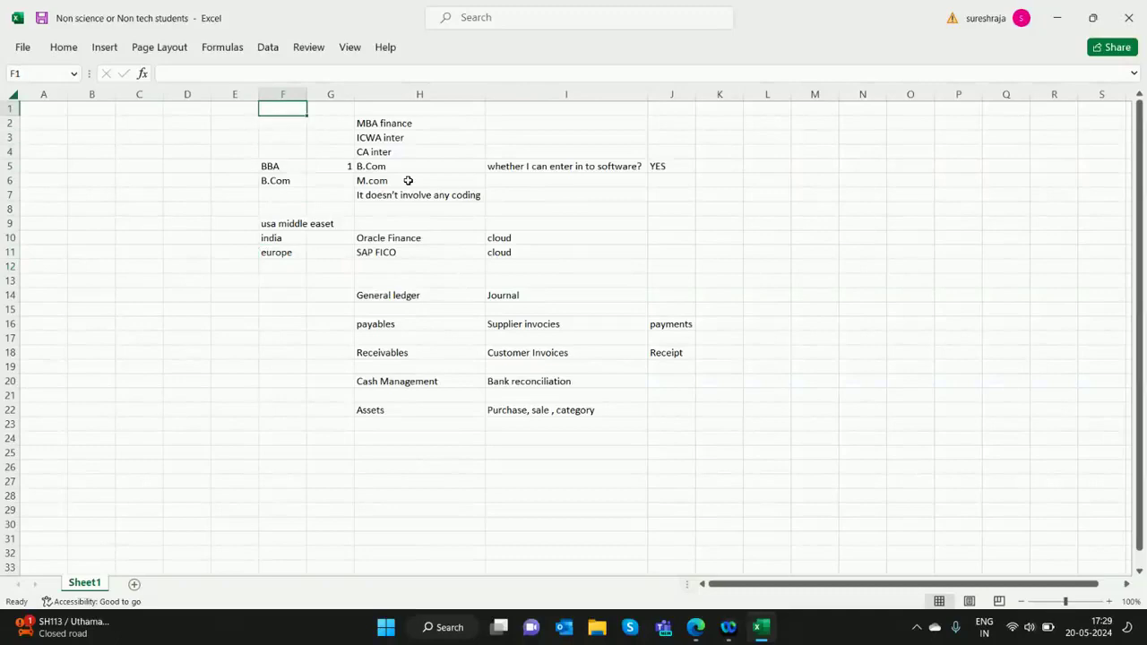